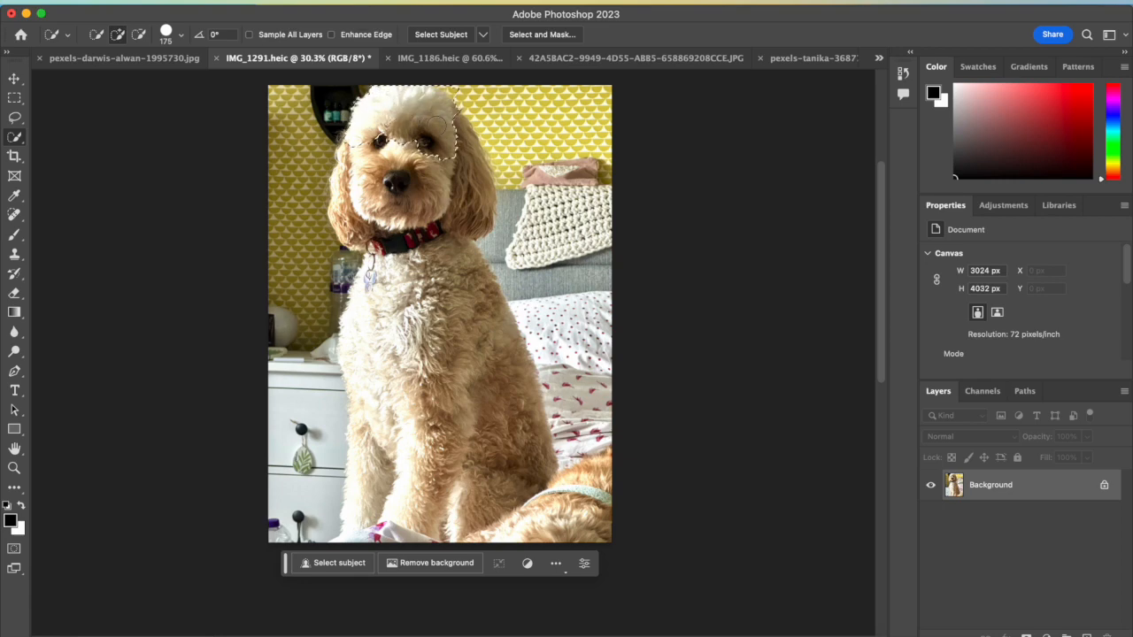
Select the rest of the dog's head and body with the Quick Selection tool and add a layer mask from the selection
mouse_move(424, 160)
mouse_down()
mouse_move(416, 199)
mouse_move(406, 178)
mouse_move(346, 209)
mouse_move(355, 229)
mouse_move(406, 237)
mouse_move(378, 299)
mouse_move(370, 478)
mouse_move(398, 436)
mouse_move(431, 452)
mouse_move(492, 434)
mouse_move(471, 270)
mouse_up()
mouse_move(438, 219)
mouse_down()
mouse_move(416, 146)
mouse_move(428, 190)
mouse_up()
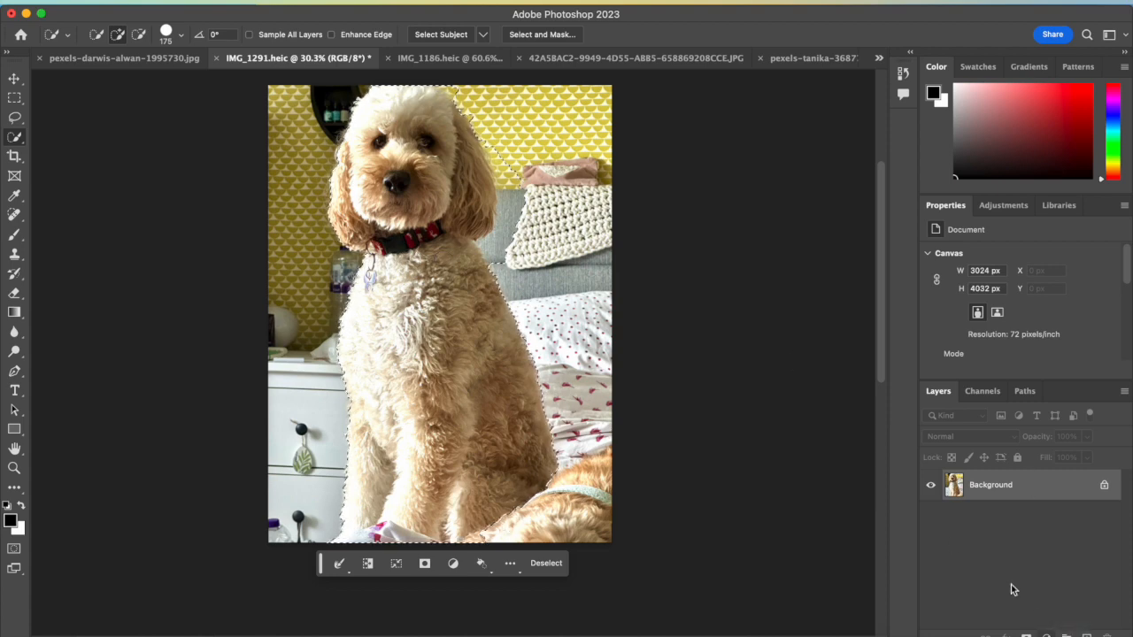
click(1027, 635)
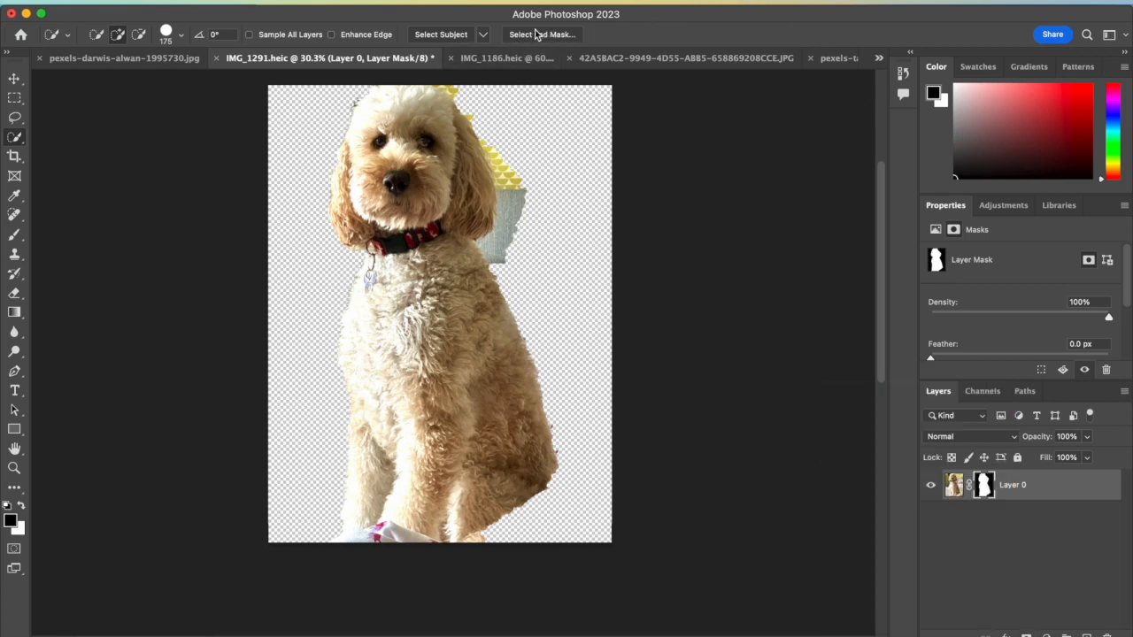
Open the dog's layer mask for refinement in Select and Mask
right_click(987, 491)
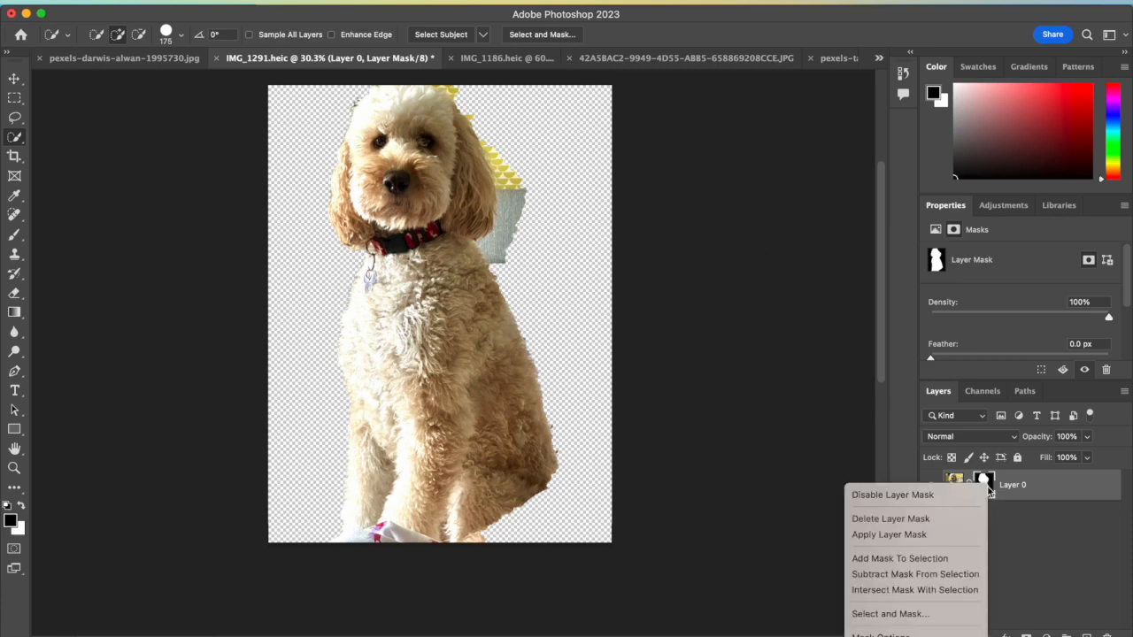
click(937, 614)
scroll(976, 226, down, 1)
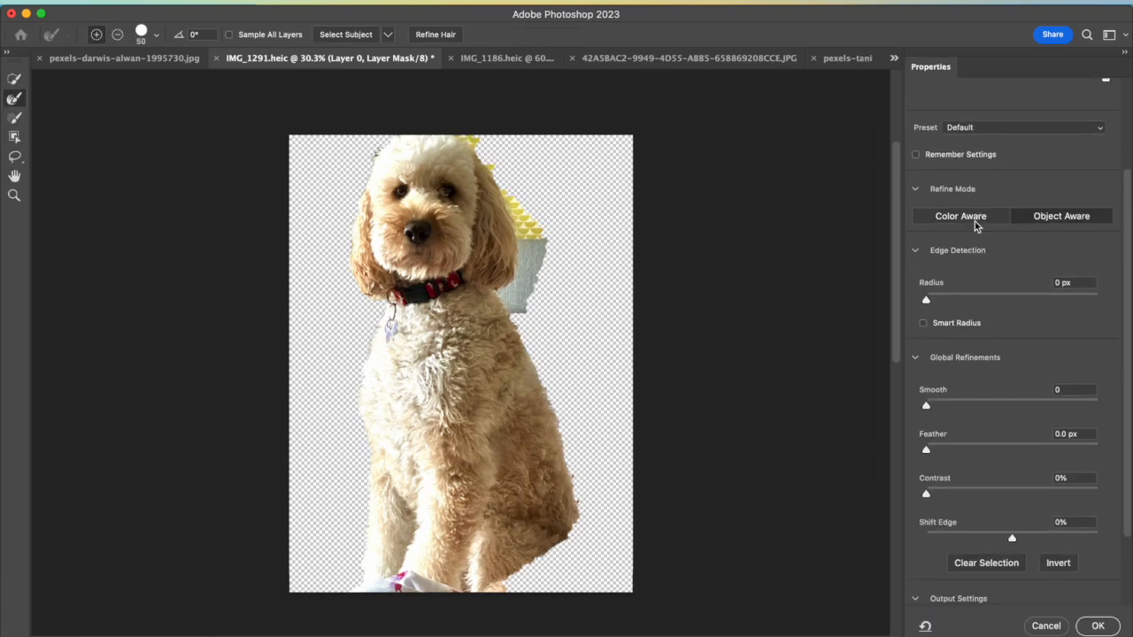
scroll(976, 227, down, 2)
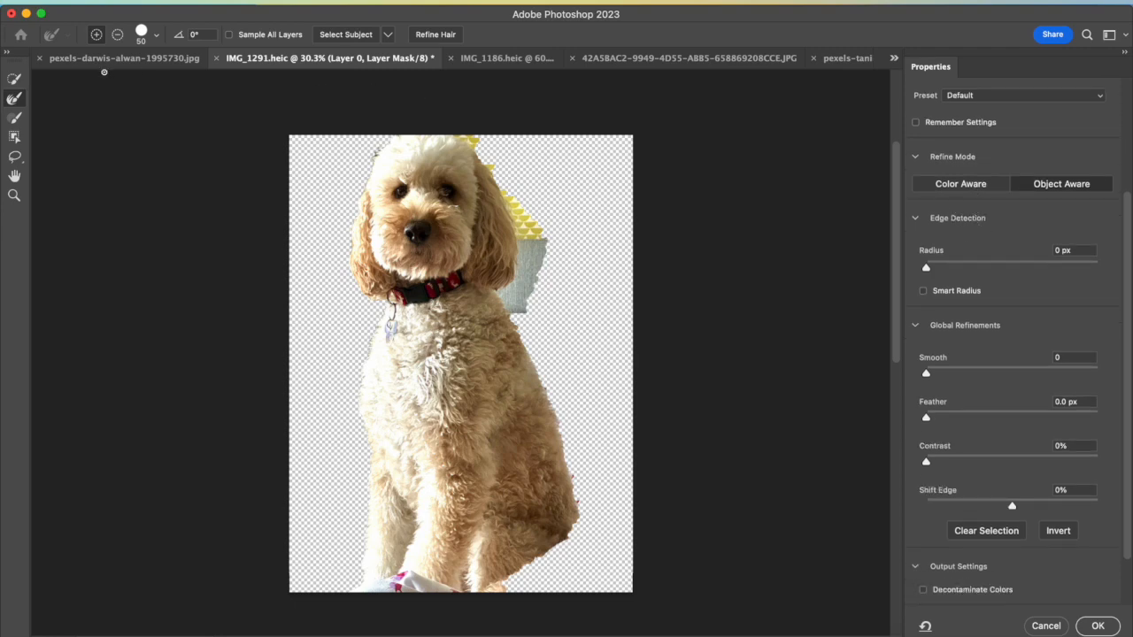
Refine the fur edge along the ear bordering the wallpaper and grey headboard and down to the shoulder with the Refine Edge Brush at size 50
scroll(498, 194, up, 5)
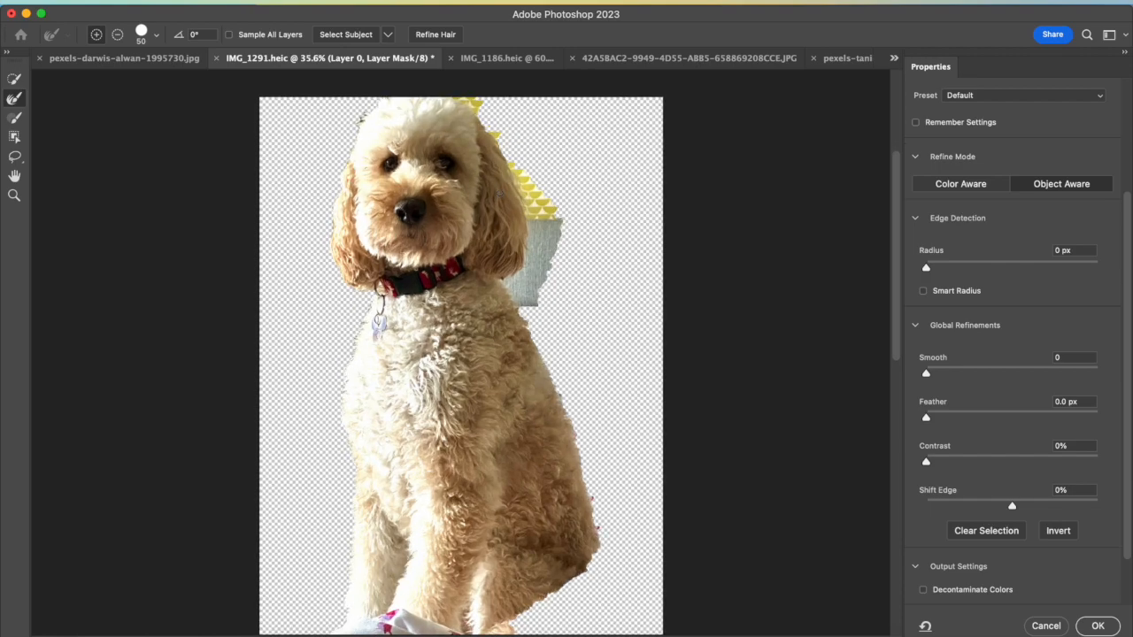
scroll(498, 193, up, 5)
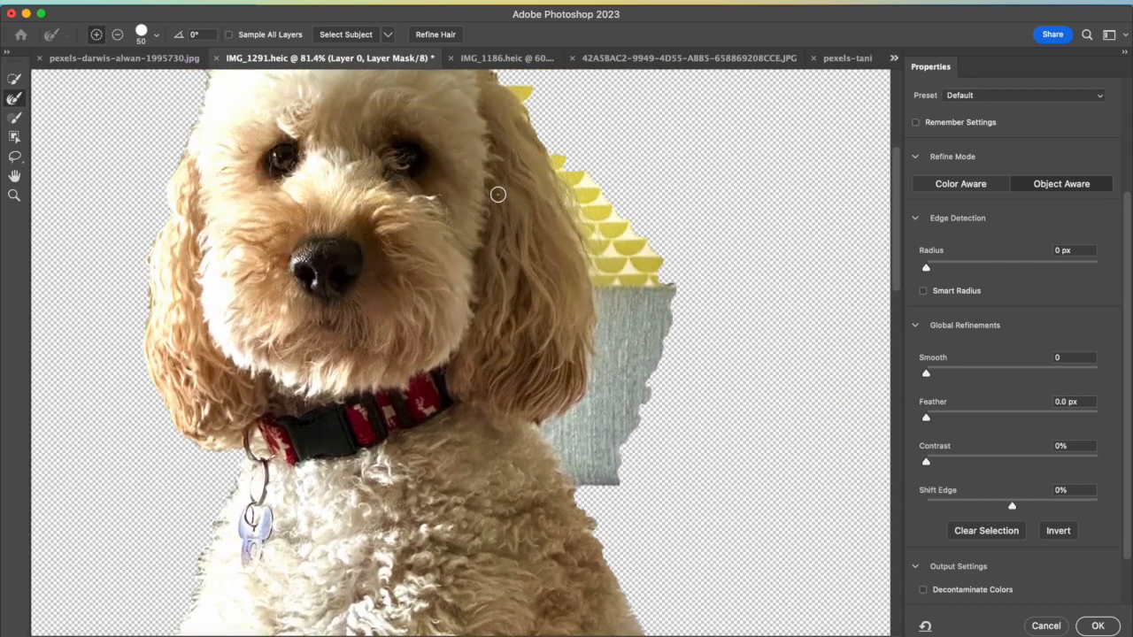
scroll(498, 194, down, 2)
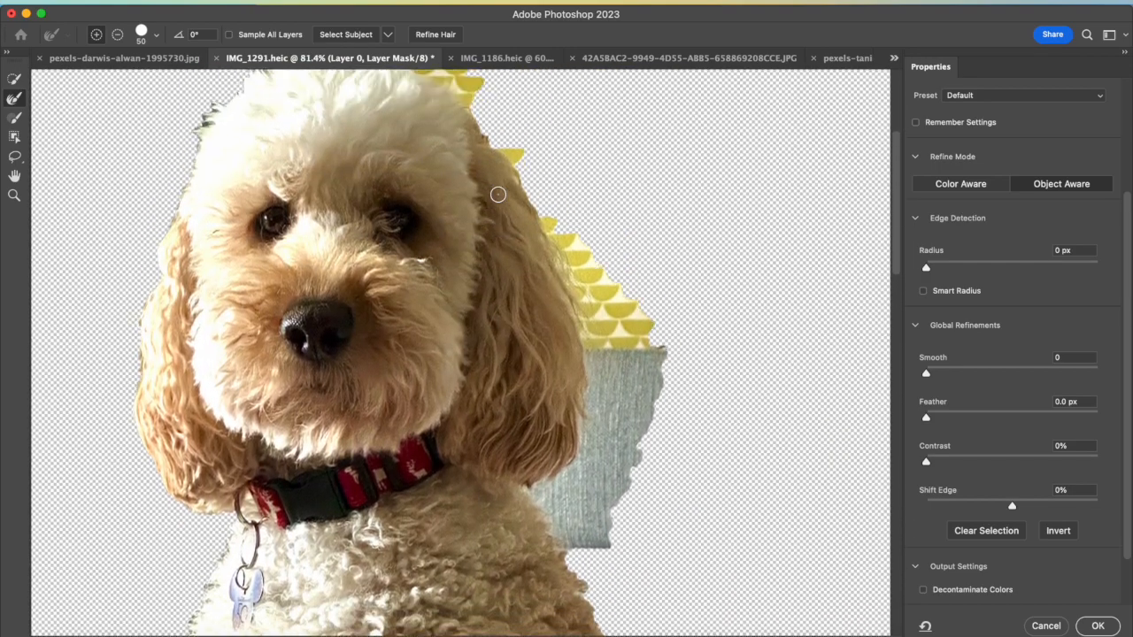
scroll(498, 194, up, 2)
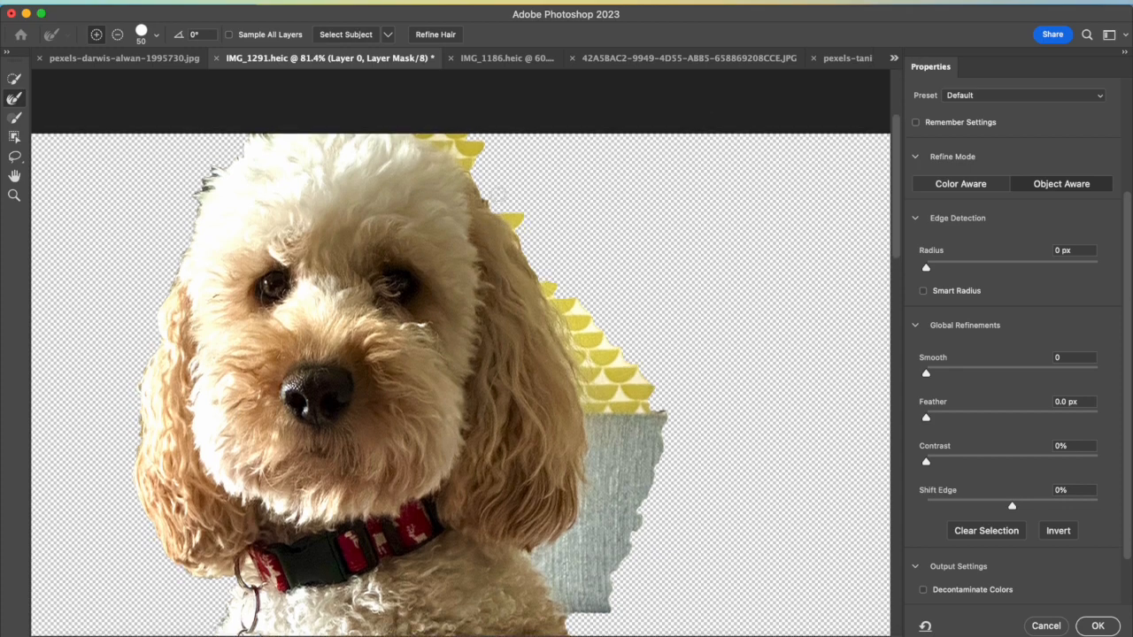
scroll(499, 194, down, 2)
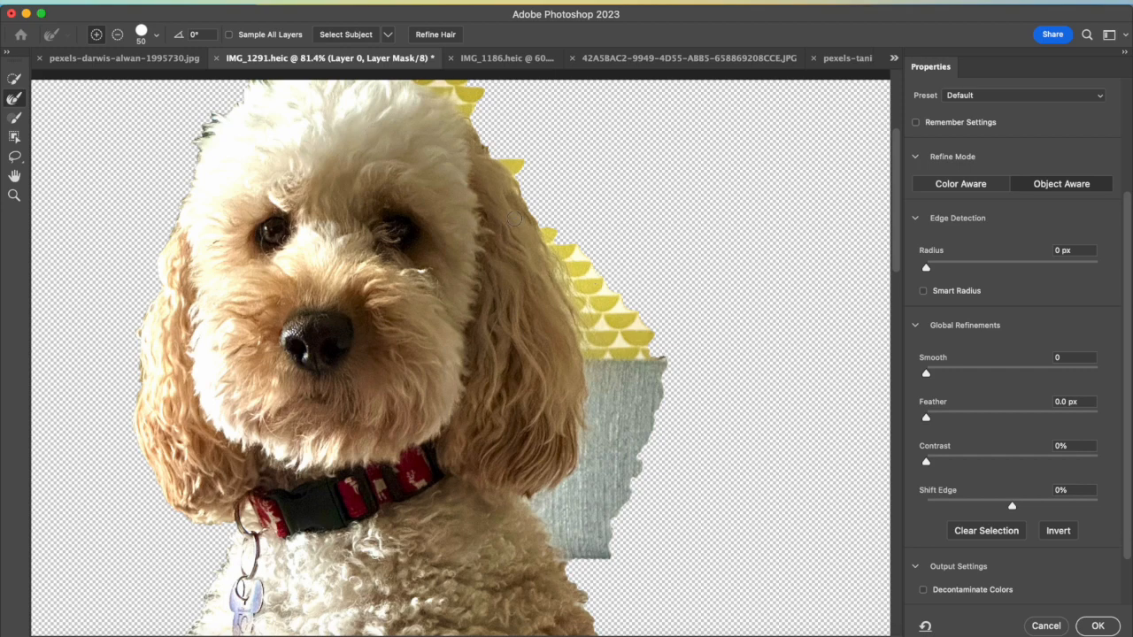
scroll(514, 218, up, 1)
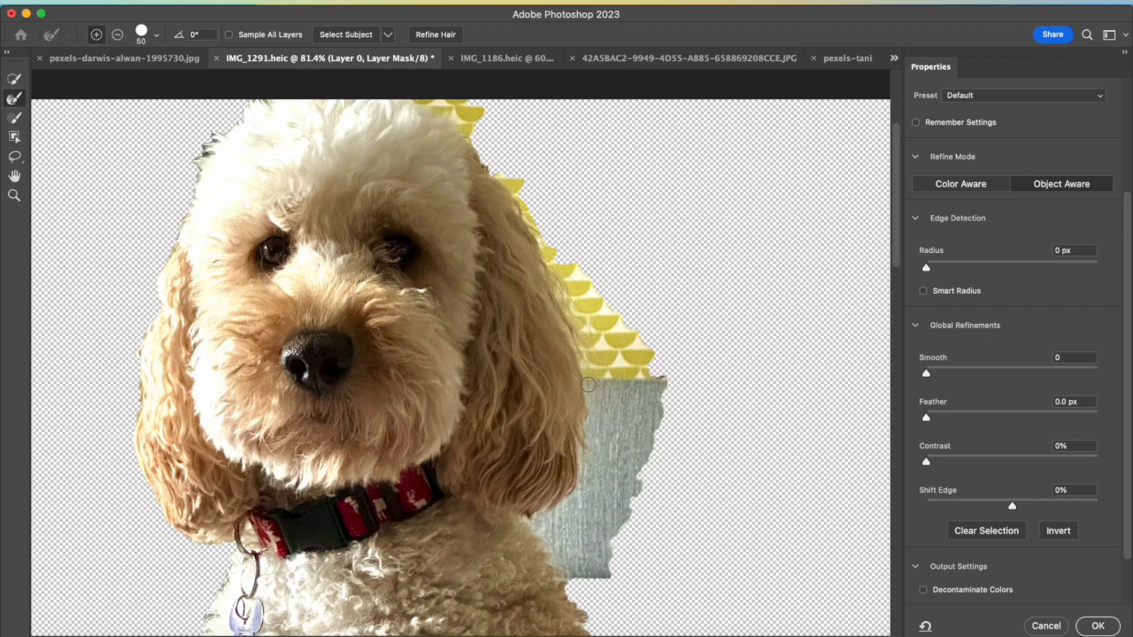
scroll(593, 372, down, 3)
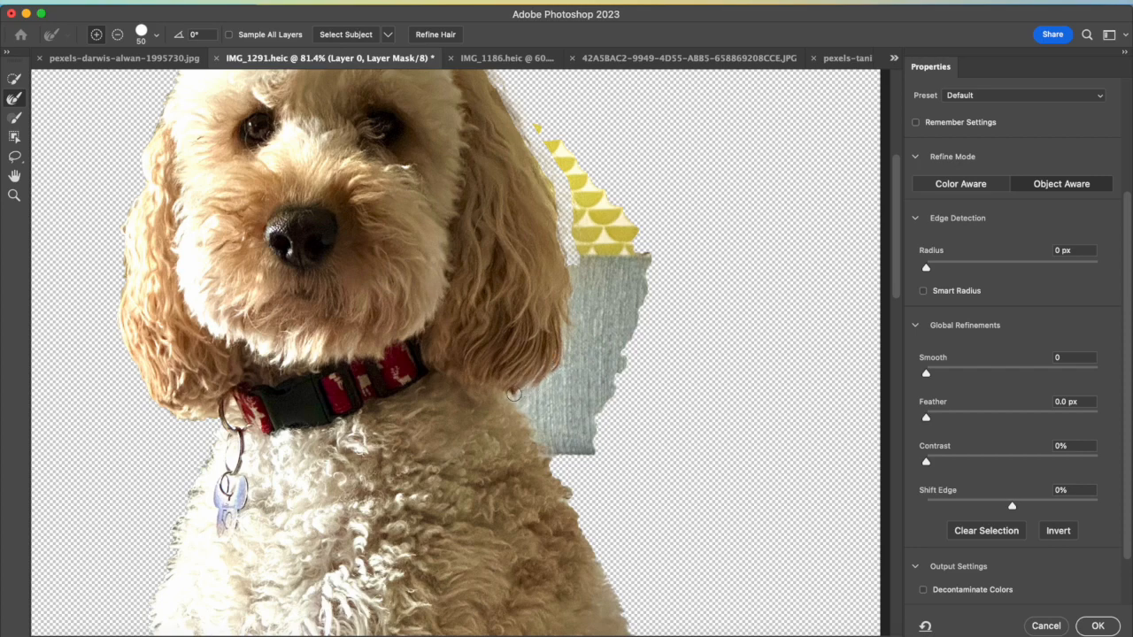
scroll(514, 395, down, 5)
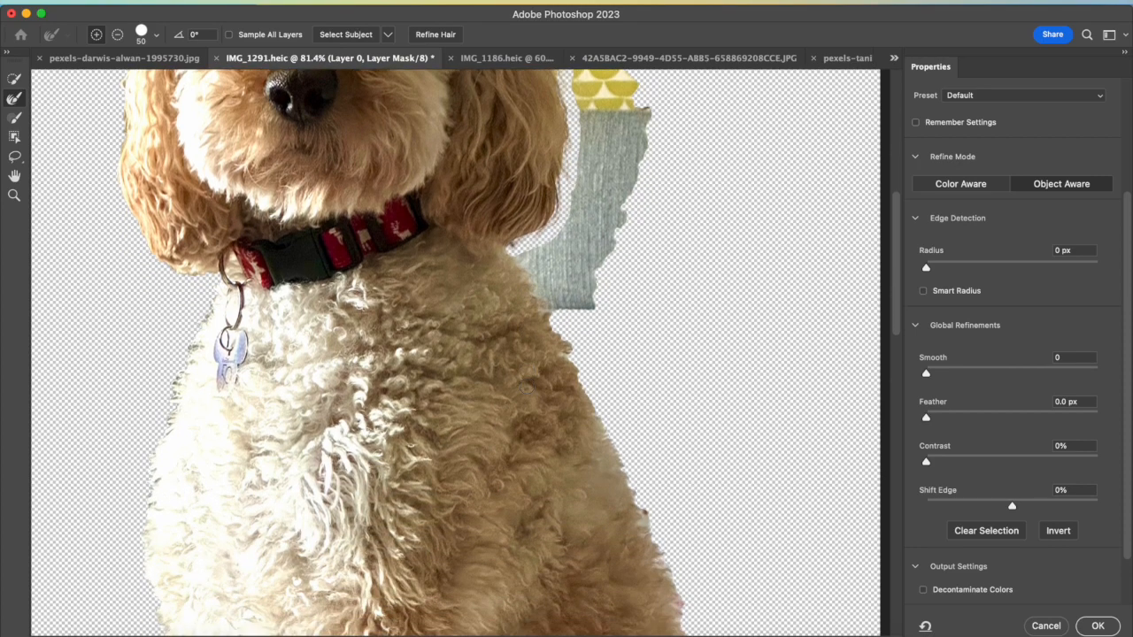
scroll(523, 367, down, 1)
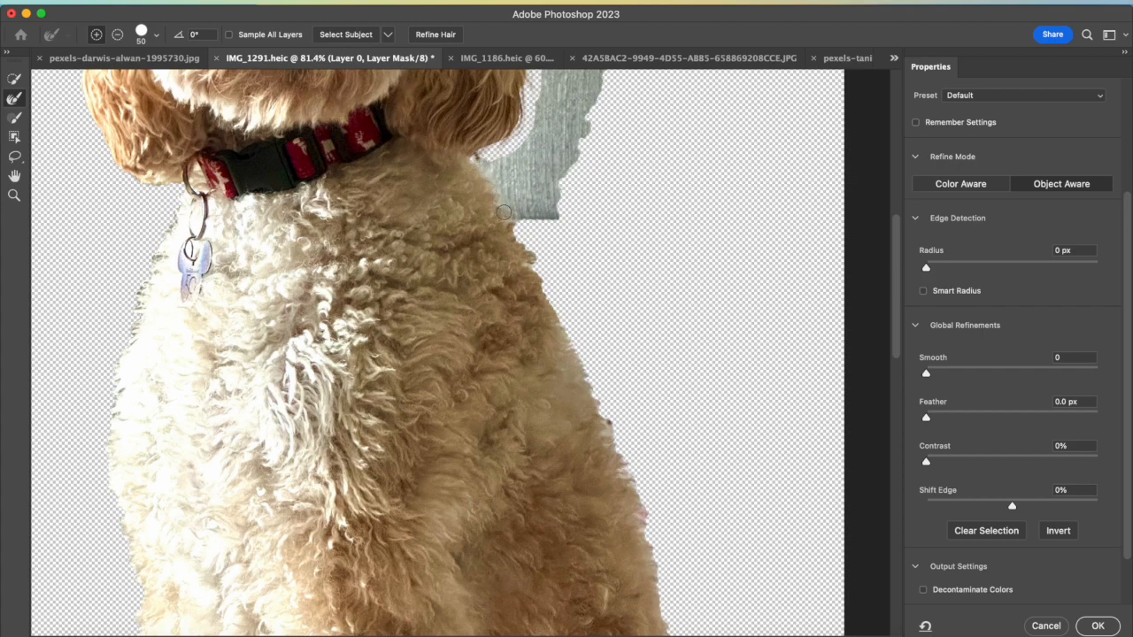
scroll(585, 253, down, 3)
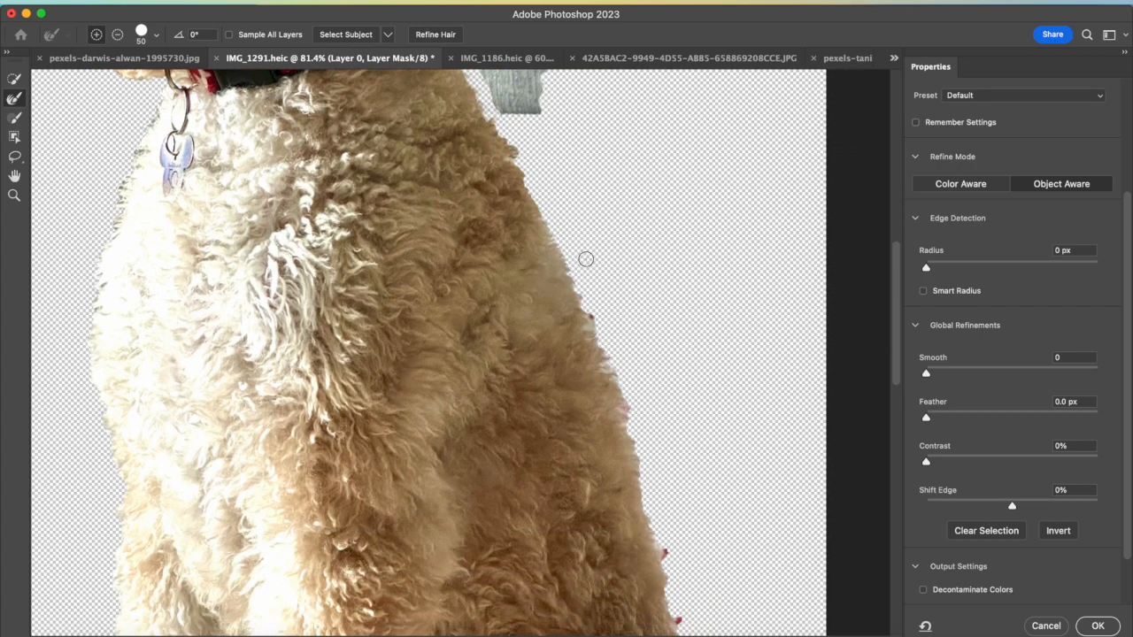
Refine the fur edge on the side of the dog's head opposite the leftover wallpaper with the Refine Edge Brush
scroll(586, 257, up, 7)
scroll(586, 258, up, 4)
scroll(586, 259, left, 5)
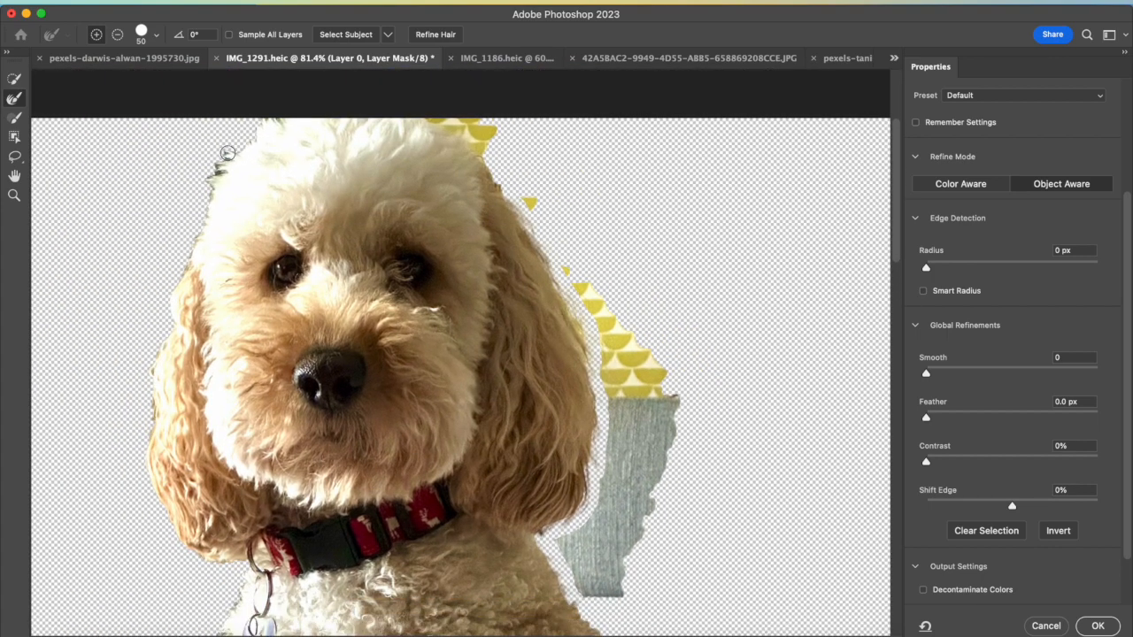
drag(228, 154, 207, 186)
scroll(220, 230, down, 3)
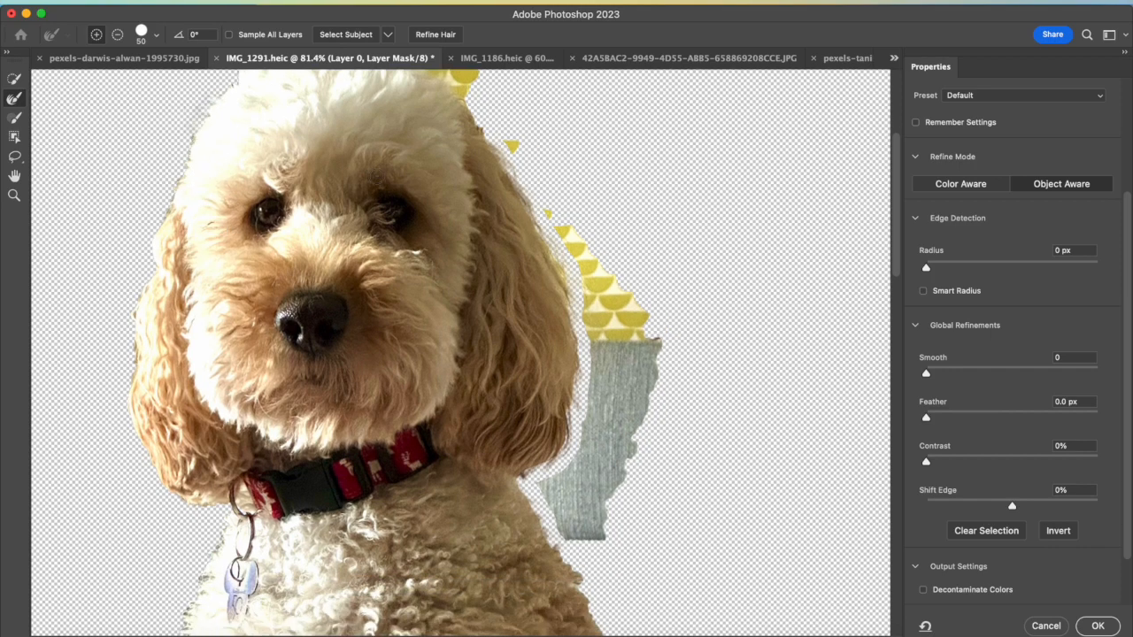
Refine the fur edge at the crown of the head where it meets the leftover yellow wallpaper
scroll(470, 184, up, 3)
scroll(470, 184, up, 2)
scroll(577, 283, up, 1)
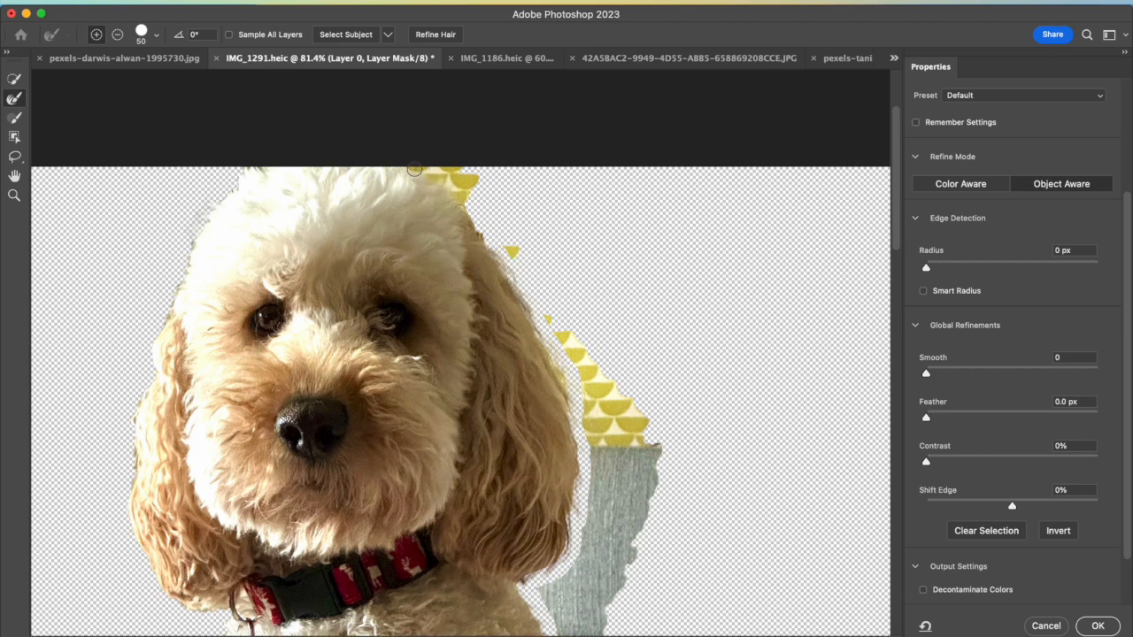
drag(462, 202, 508, 193)
scroll(578, 318, down, 20)
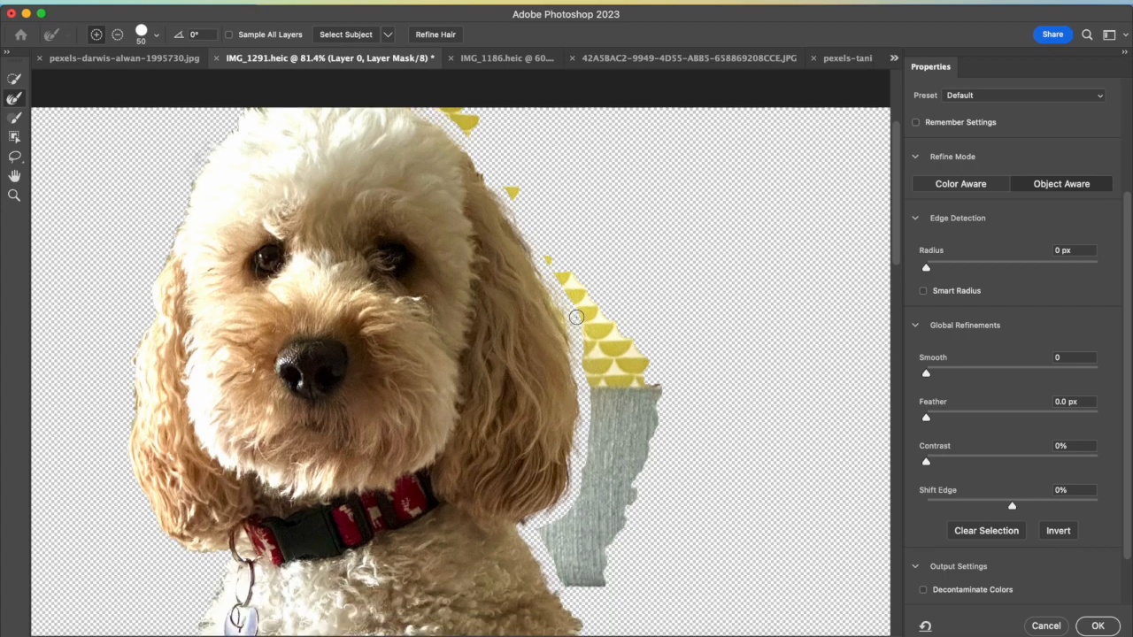
Refine the fur edge along the dog's lower back over the small red background remnants
scroll(578, 318, up, 2)
scroll(578, 317, down, 2)
scroll(578, 318, up, 2)
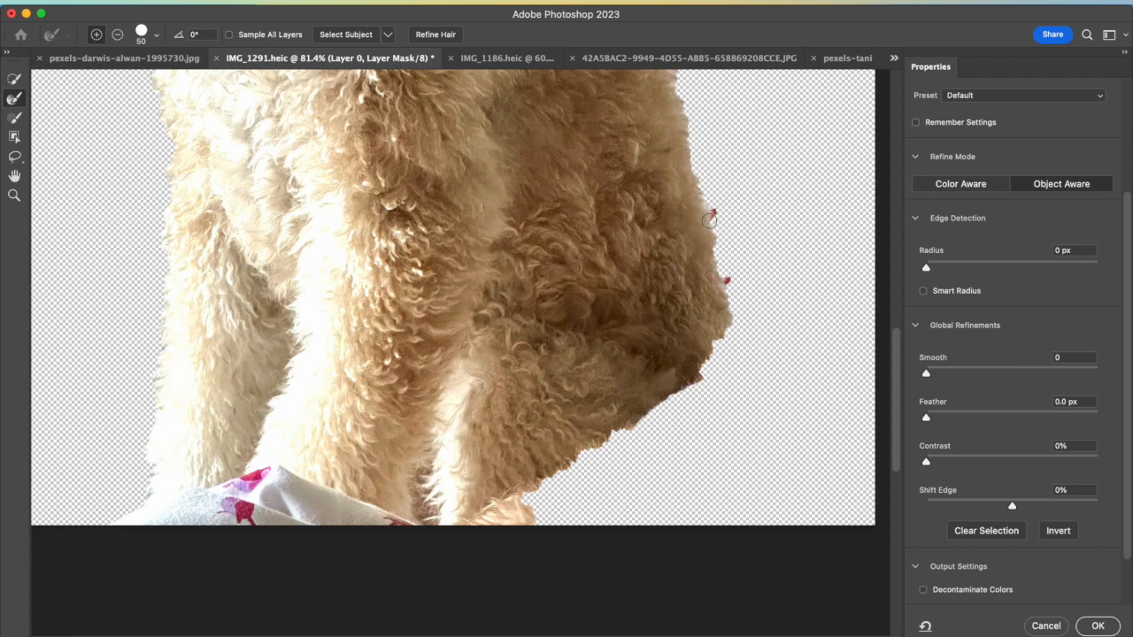
drag(712, 213, 723, 255)
scroll(357, 472, up, 10)
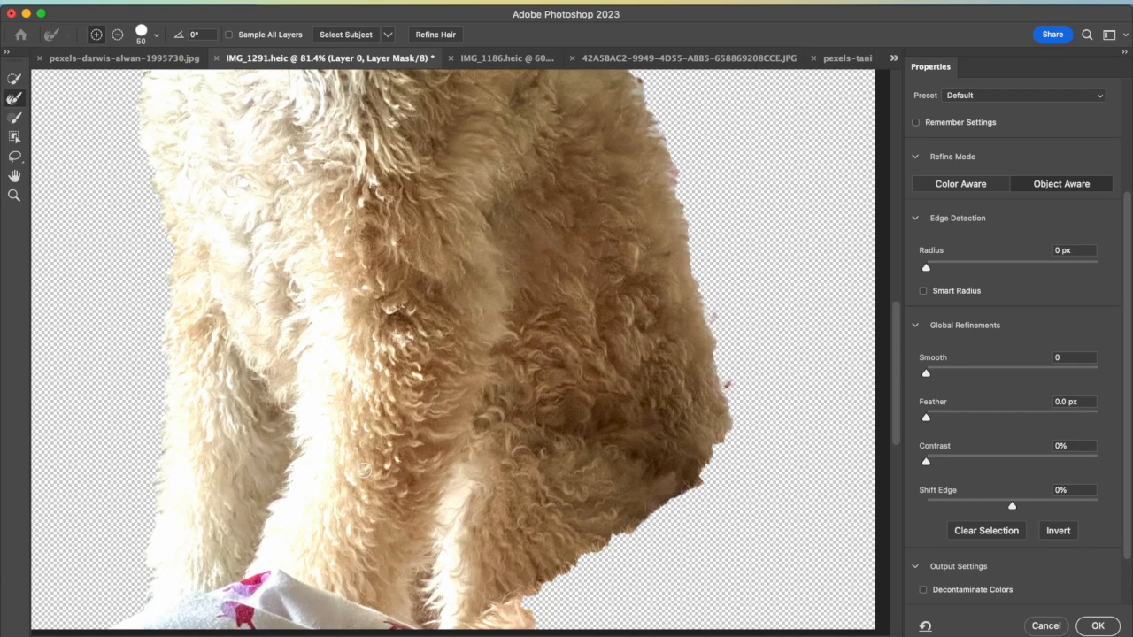
Examine the refined fur edge around the ear and head up close for leftover background
scroll(363, 471, up, 5)
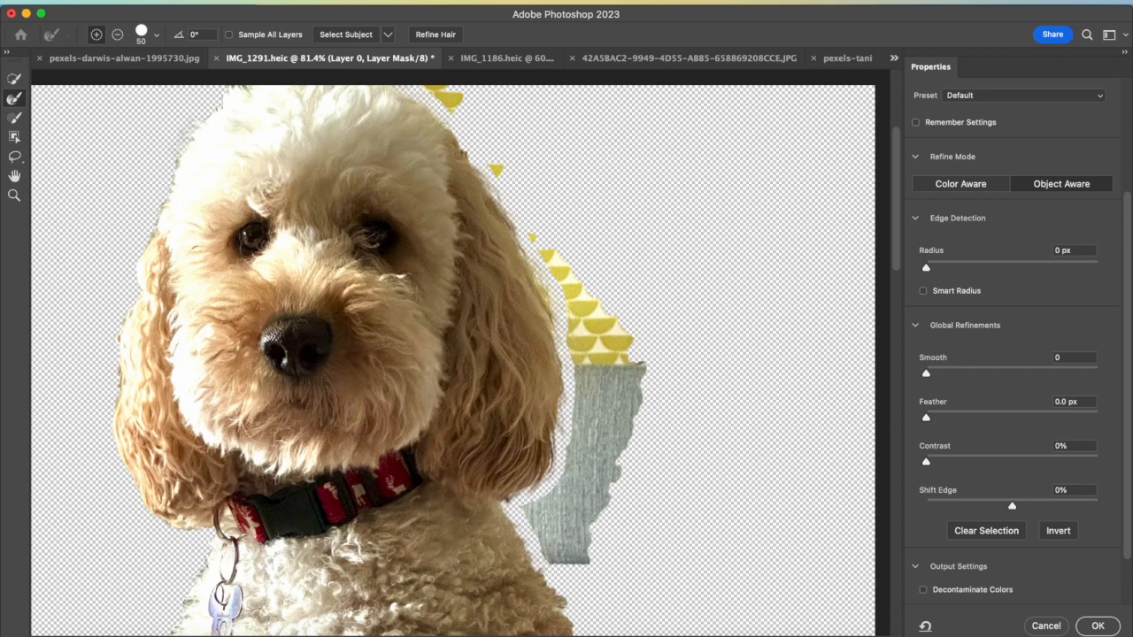
scroll(508, 355, down, 3)
scroll(508, 355, up, 6)
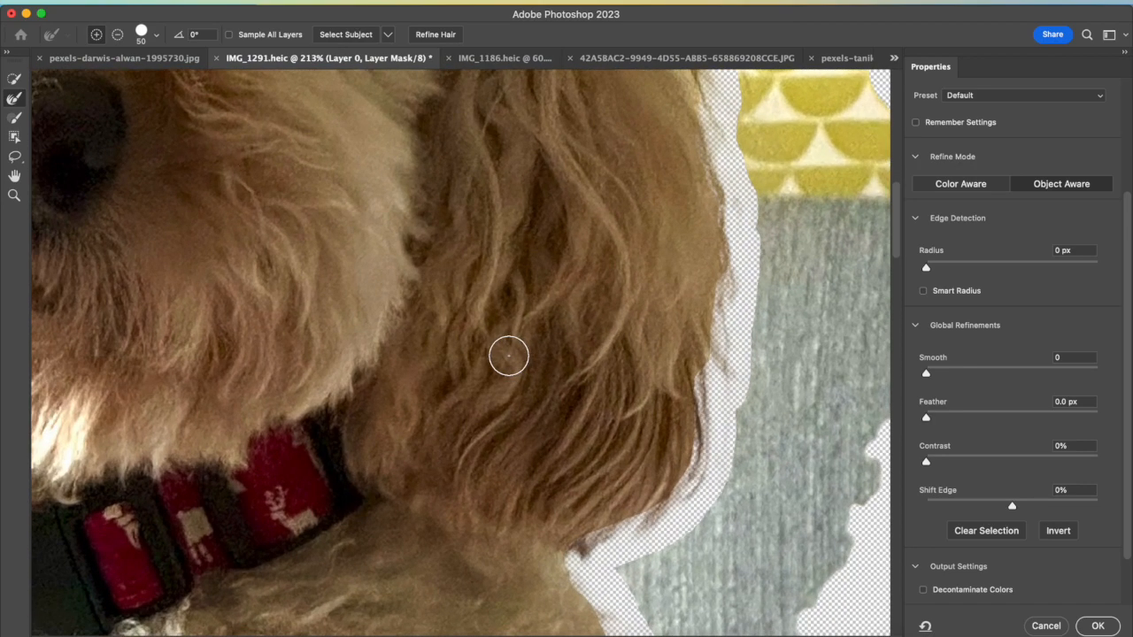
scroll(508, 355, right, 5)
scroll(508, 355, up, 5)
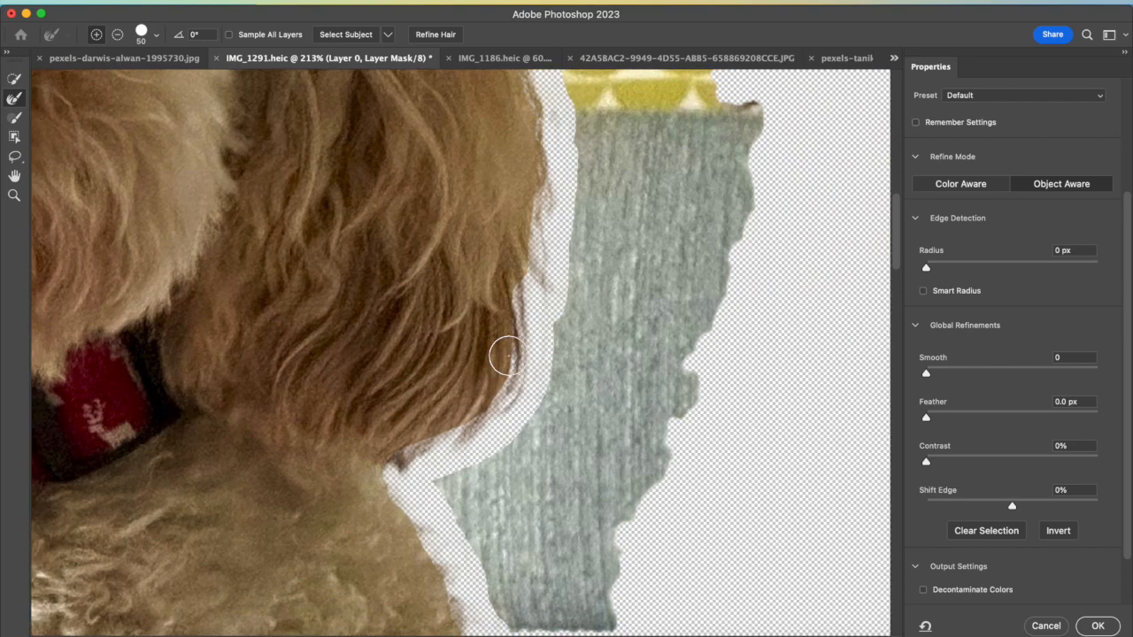
scroll(508, 355, up, 15)
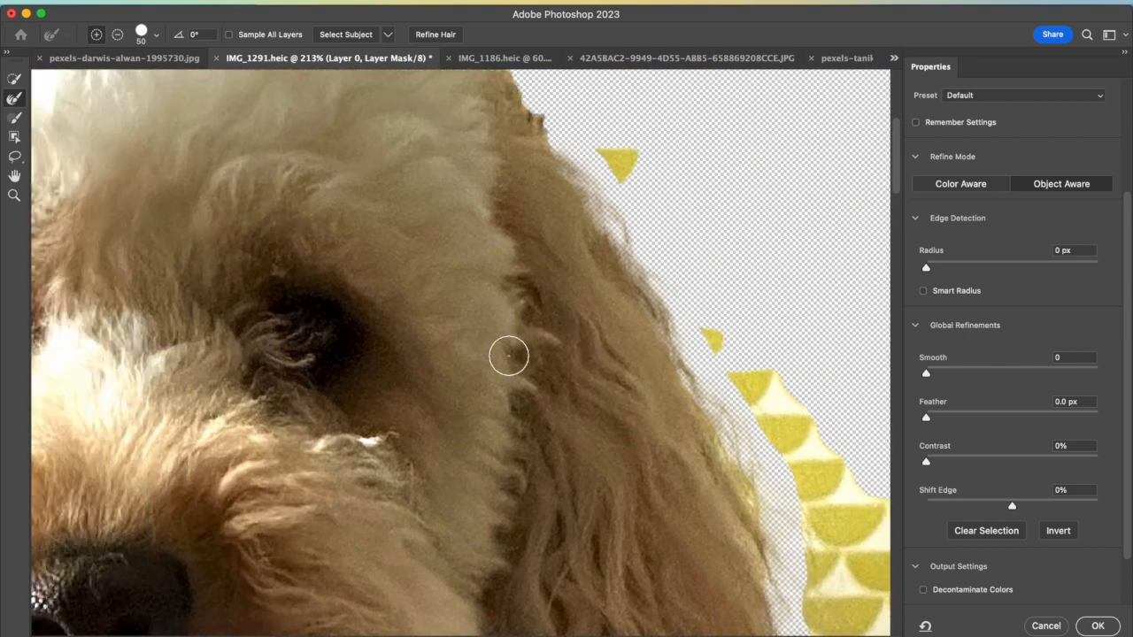
scroll(508, 355, down, 5)
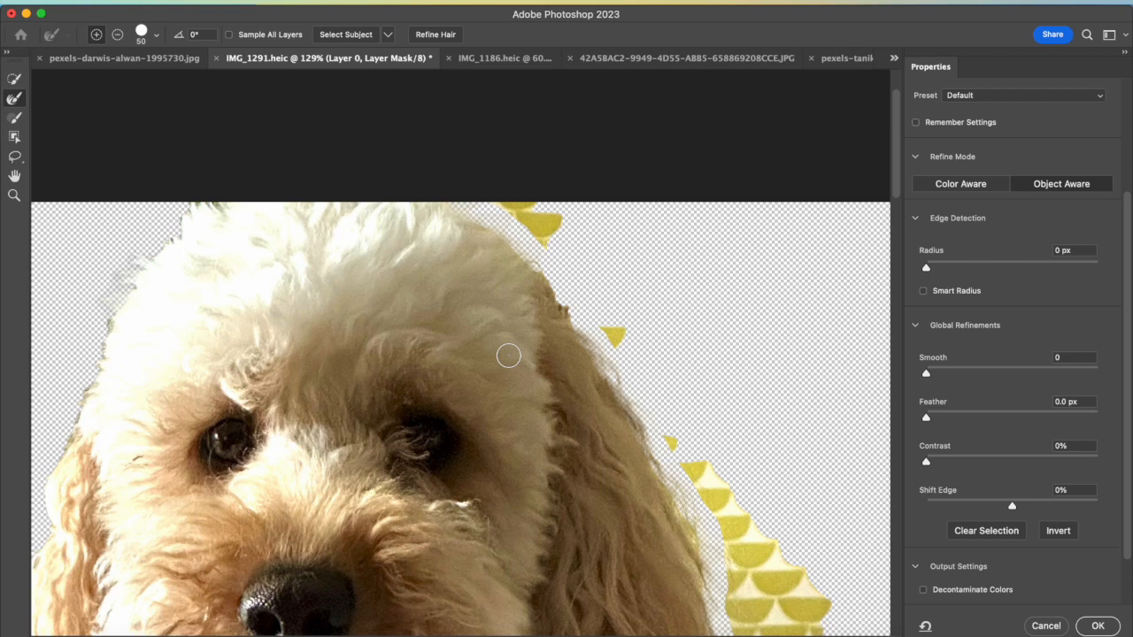
Subtract the small yellow wallpaper patches beside the crown and above the ear from the mask with the Brush tool at size 175
click(14, 118)
click(117, 38)
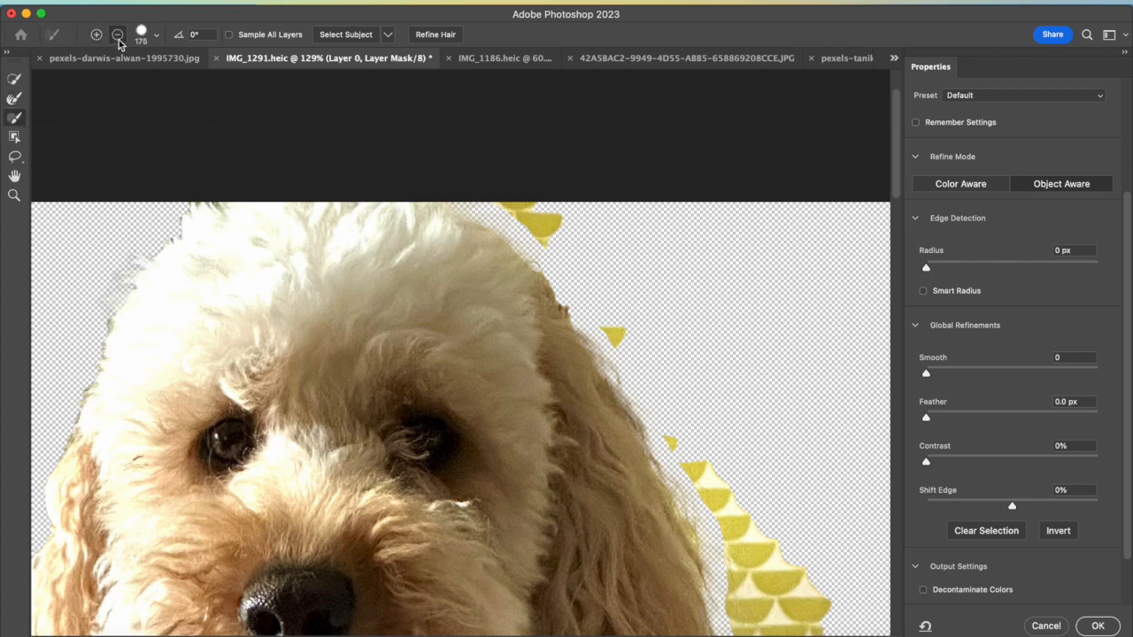
mouse_move(587, 222)
mouse_down()
mouse_move(524, 185)
mouse_move(611, 263)
mouse_move(635, 318)
mouse_up()
scroll(678, 326, down, 5)
scroll(677, 326, right, 2)
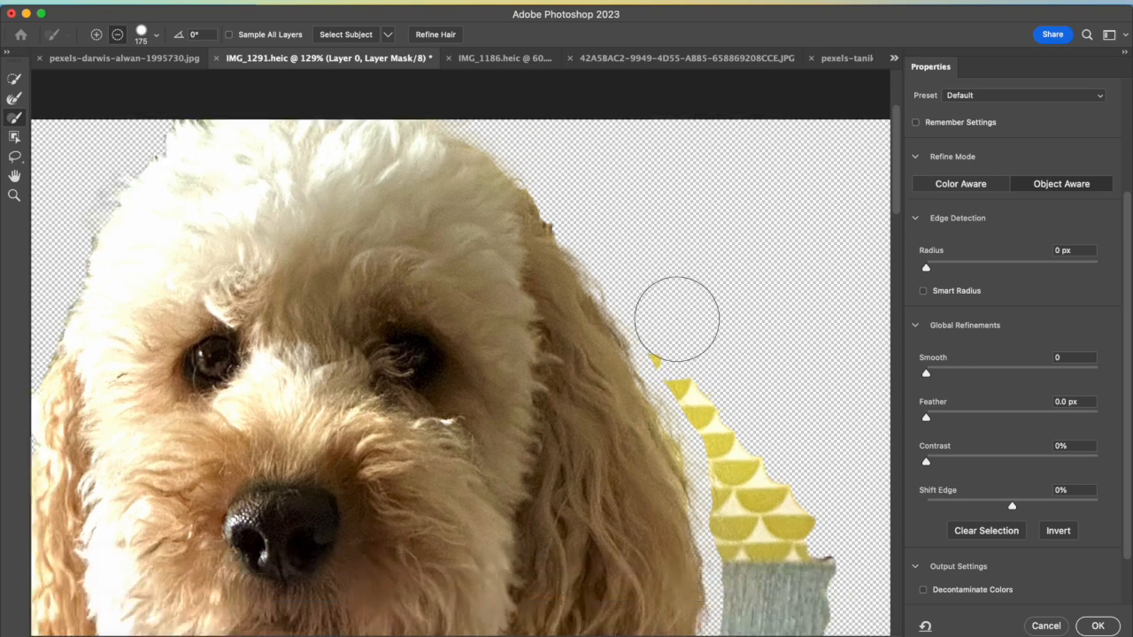
Subtract the remaining wallpaper strip and the grey headboard patch beside the dog's ear and shoulder from the mask
drag(634, 249, 759, 455)
scroll(767, 443, down, 5)
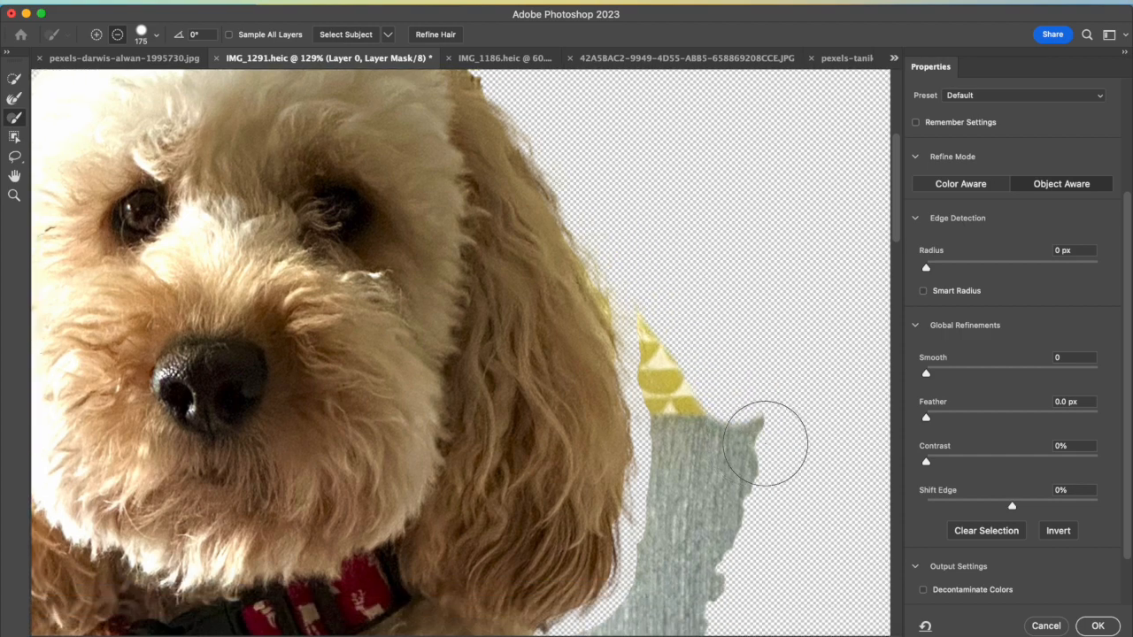
mouse_move(744, 315)
mouse_down()
mouse_move(752, 358)
mouse_move(745, 342)
mouse_move(719, 478)
mouse_move(668, 577)
mouse_up()
mouse_move(671, 195)
mouse_down()
mouse_move(663, 182)
mouse_move(685, 271)
mouse_move(673, 242)
mouse_move(699, 430)
mouse_up()
scroll(711, 416, down, 2)
scroll(711, 415, down, 3)
scroll(710, 416, right, 2)
mouse_move(586, 430)
mouse_down()
mouse_move(581, 404)
mouse_move(556, 382)
mouse_move(564, 412)
mouse_move(596, 395)
mouse_move(630, 161)
mouse_move(617, 293)
mouse_move(589, 349)
mouse_move(546, 380)
mouse_move(571, 384)
mouse_up()
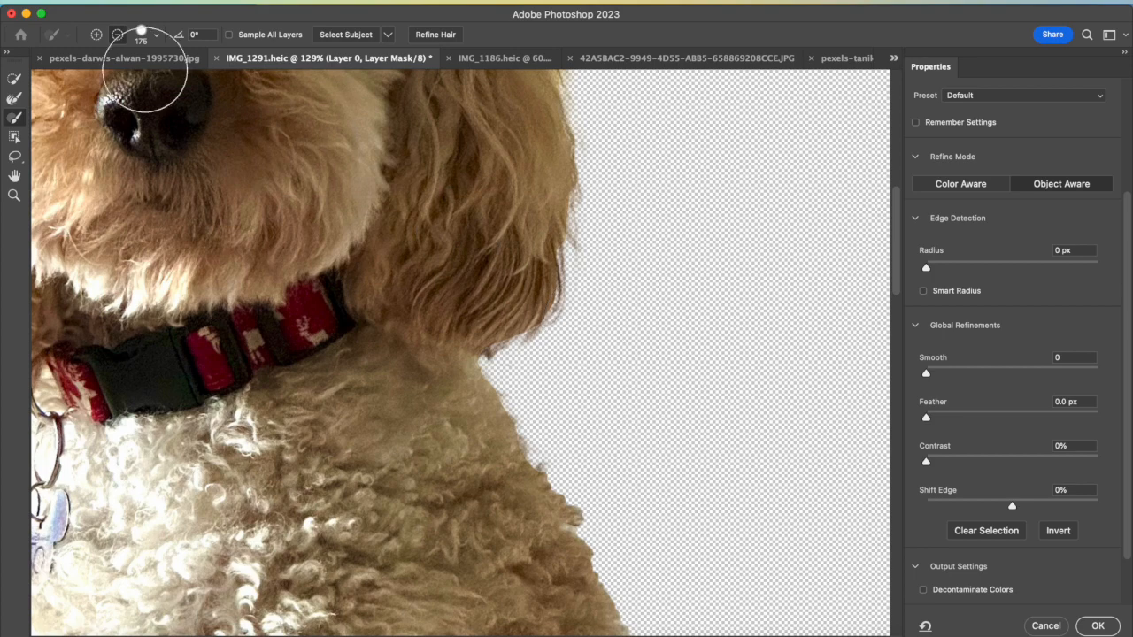
Switch the brush to add to the selection and reduce its size to 80
click(98, 40)
key(bracketleft)
key(bracketleft)
key(bracketleft)
key(bracketleft)
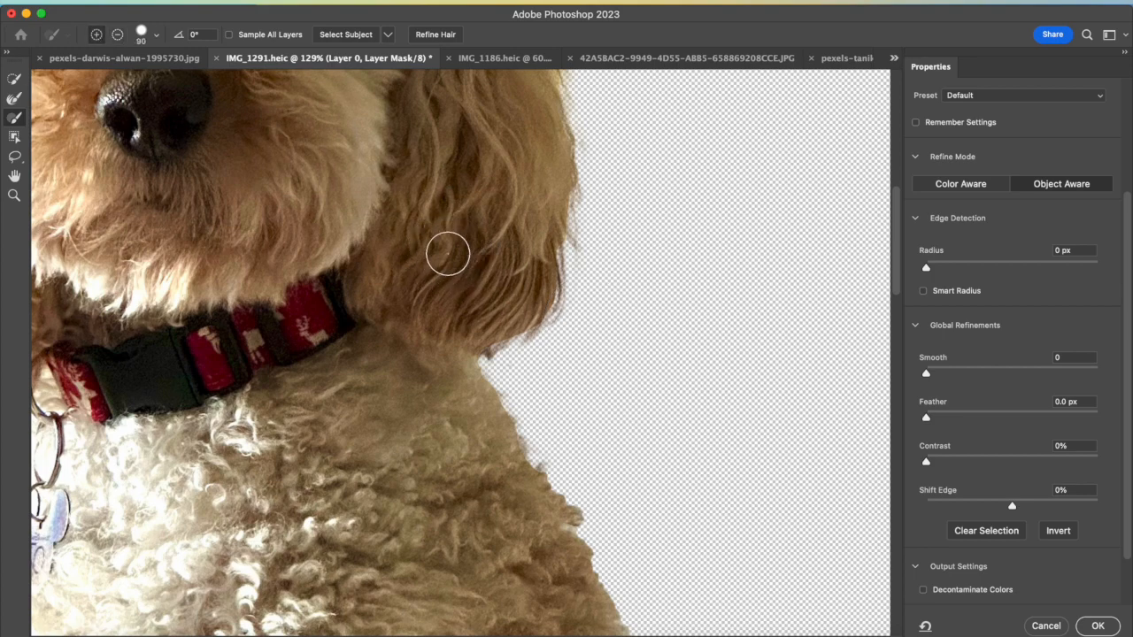
key(bracketleft)
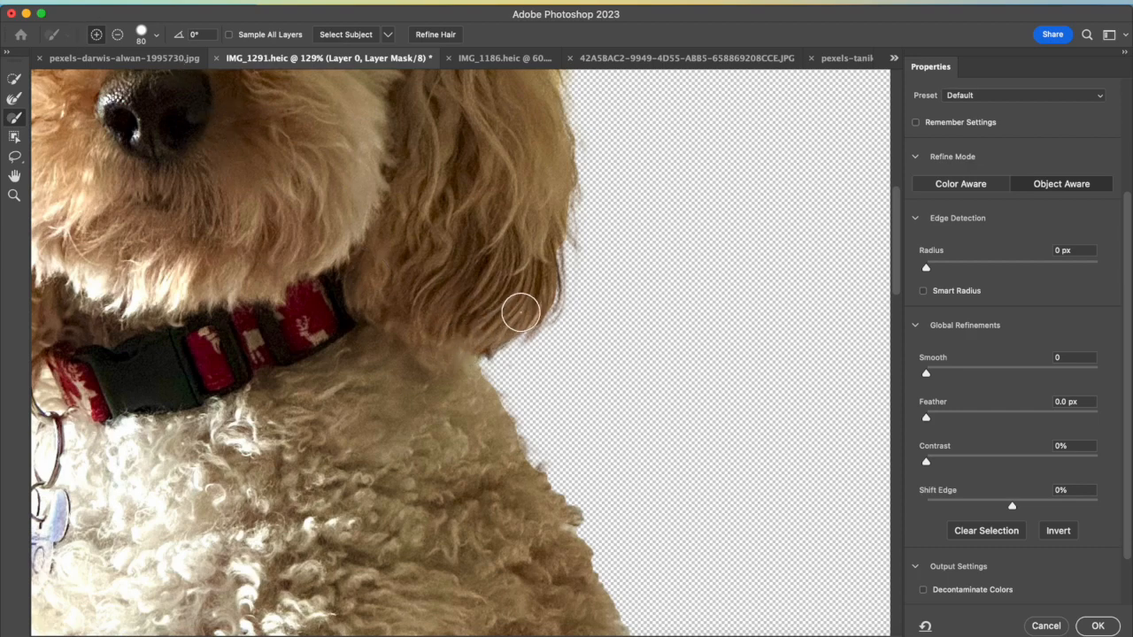
Subtract the patterned blanket beneath the dog's front paws from the mask with the size 80 brush
scroll(483, 255, up, 3)
scroll(482, 256, up, 8)
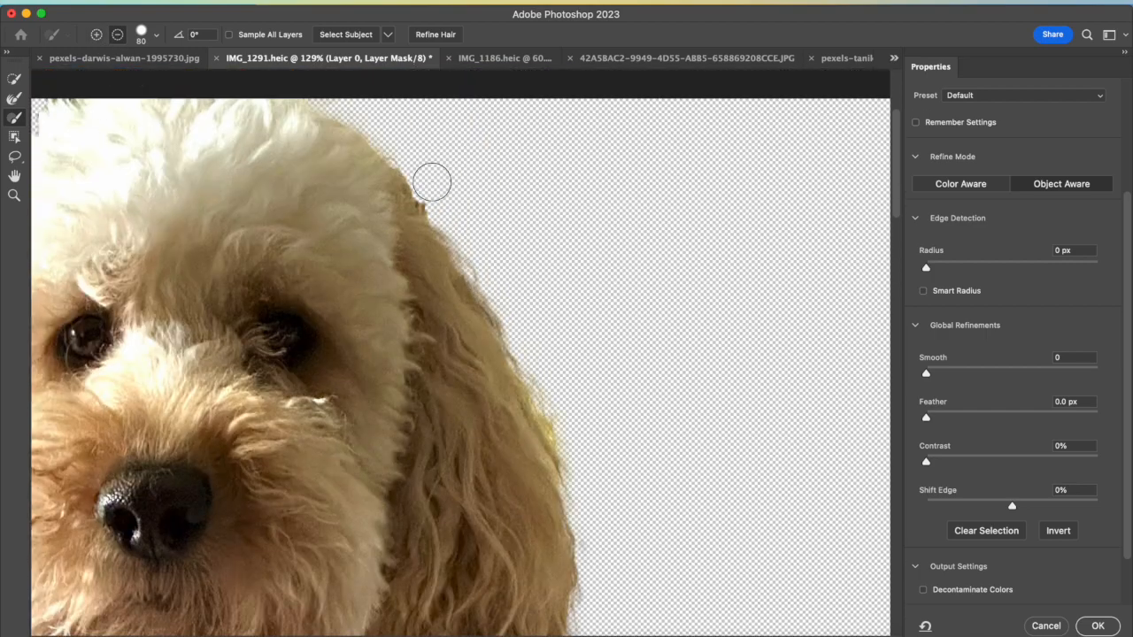
scroll(430, 185, left, 8)
scroll(488, 206, down, 10)
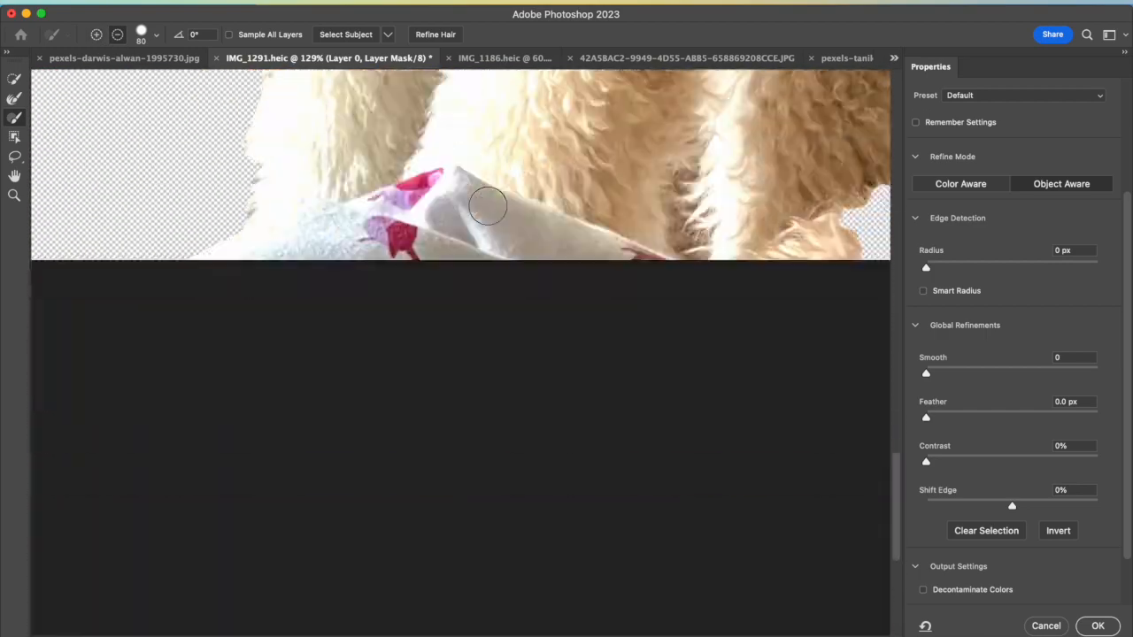
scroll(485, 203, down, 3)
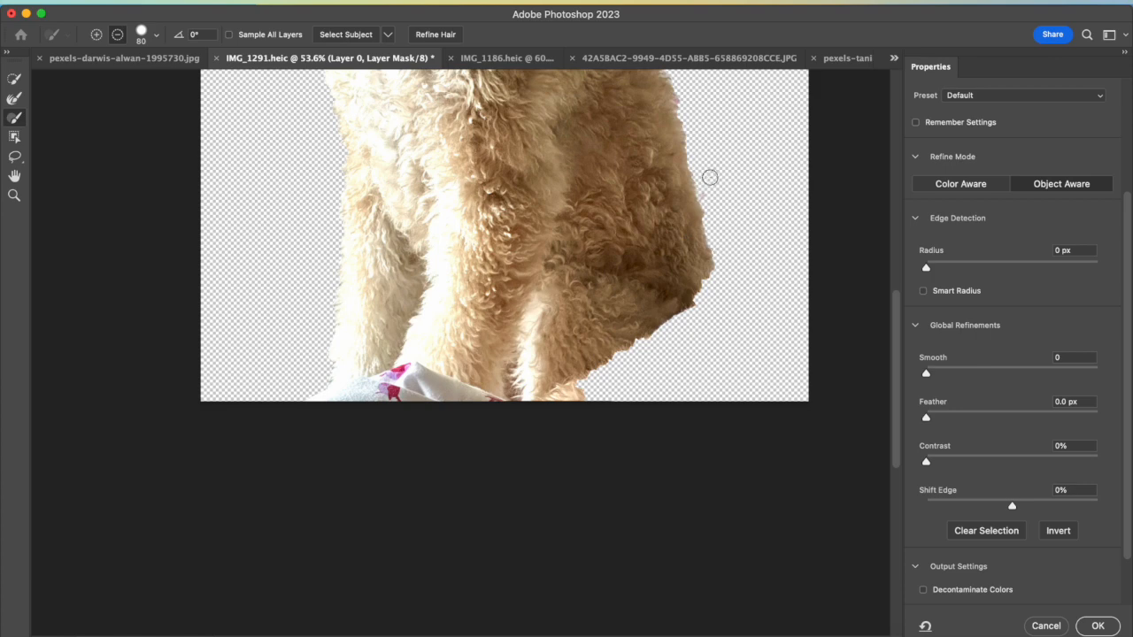
mouse_move(310, 409)
mouse_down()
mouse_move(390, 392)
mouse_move(406, 400)
mouse_move(347, 401)
mouse_move(500, 407)
mouse_move(409, 390)
mouse_move(413, 373)
mouse_move(496, 403)
mouse_move(466, 404)
mouse_move(424, 389)
mouse_move(540, 414)
mouse_move(544, 357)
mouse_up()
scroll(544, 357, down, 2)
scroll(545, 357, up, 8)
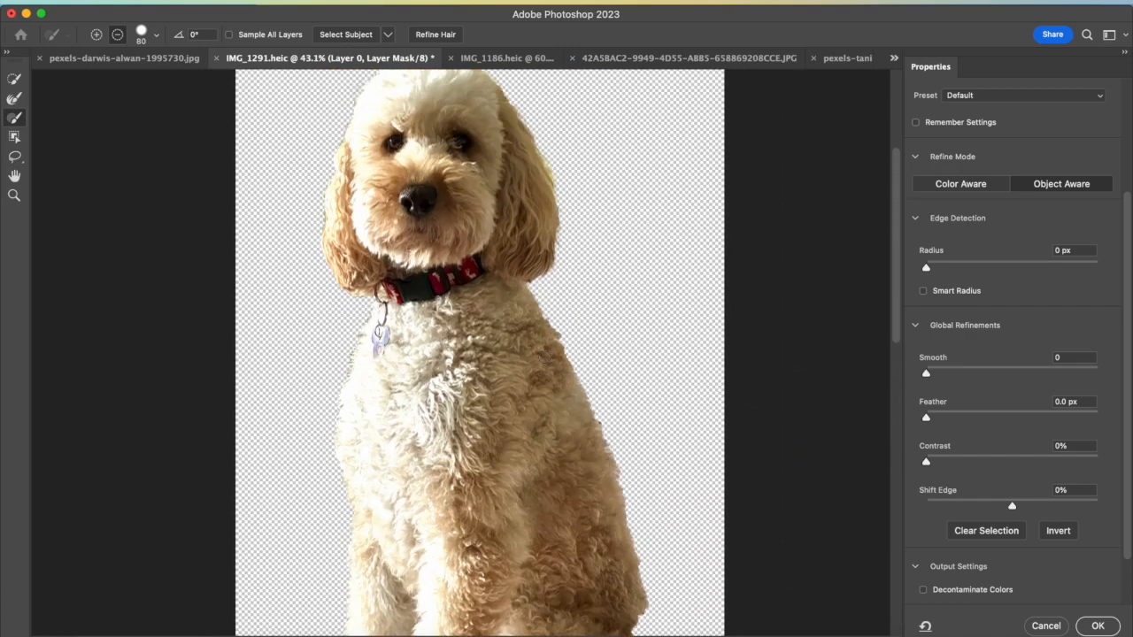
Refine the fur along the outer edge of the sunlit ear beside the muzzle with the Refine Edge Brush at size 50
scroll(544, 357, up, 6)
scroll(544, 358, up, 4)
scroll(544, 357, down, 2)
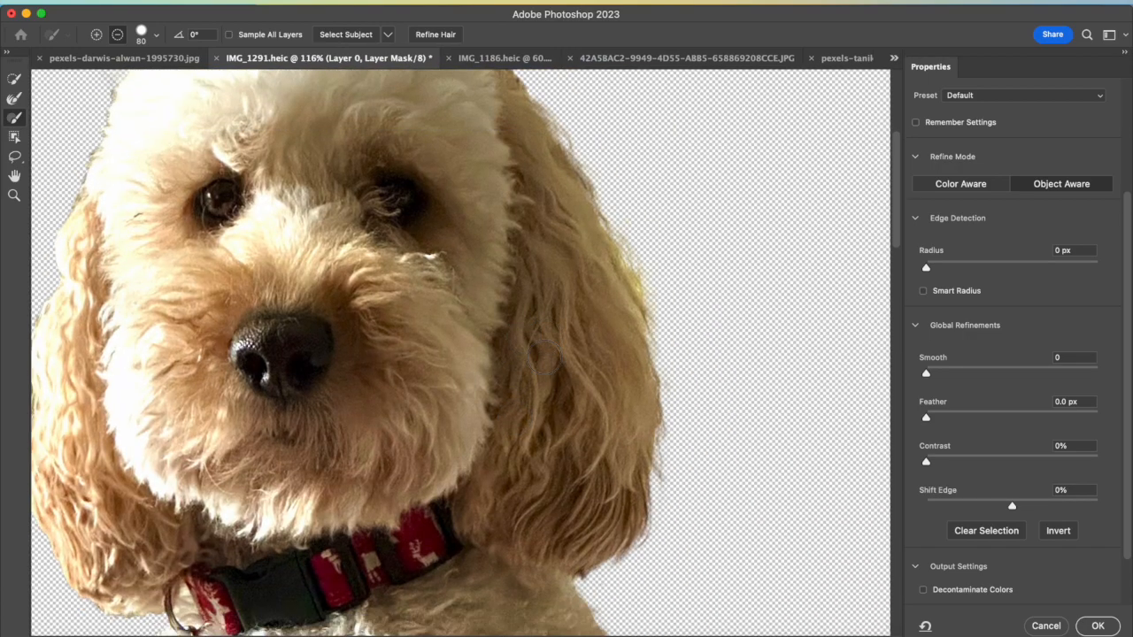
scroll(544, 358, up, 3)
scroll(544, 358, down, 2)
scroll(542, 358, up, 4)
scroll(542, 358, down, 1)
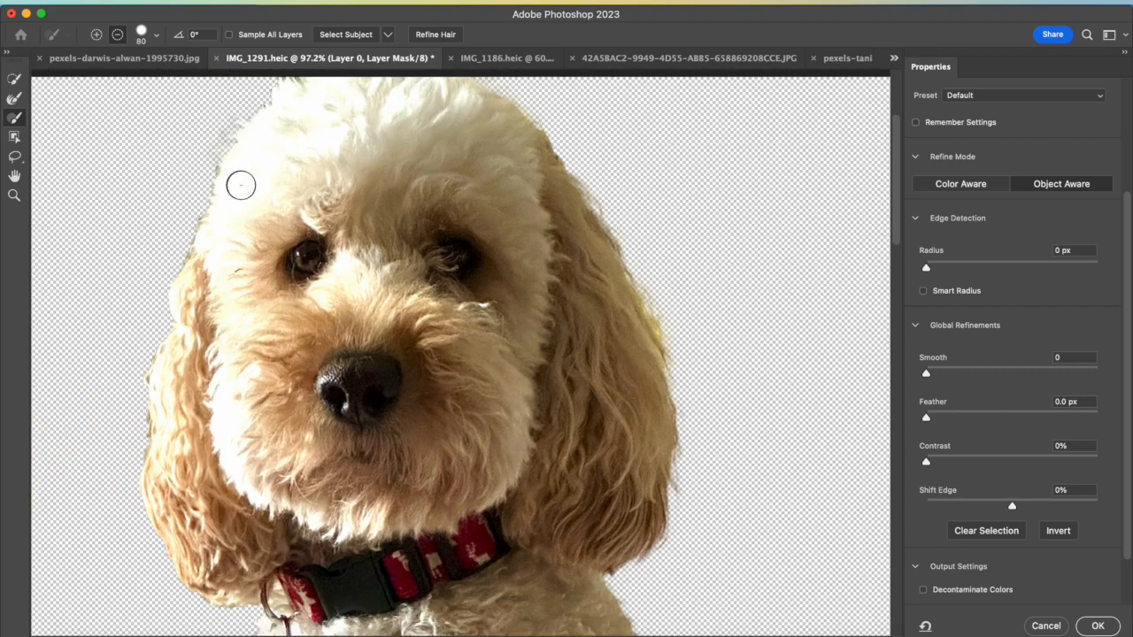
scroll(240, 182, up, 4)
scroll(240, 182, left, 5)
scroll(241, 185, down, 1)
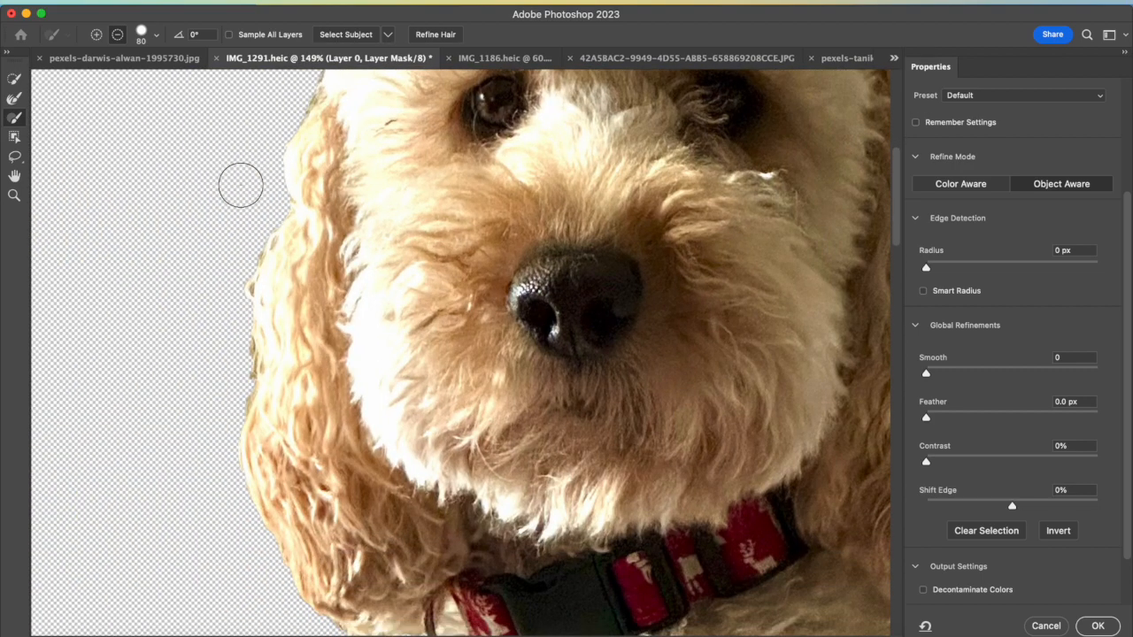
click(14, 98)
mouse_move(288, 220)
mouse_down()
mouse_move(255, 293)
mouse_move(249, 469)
mouse_up()
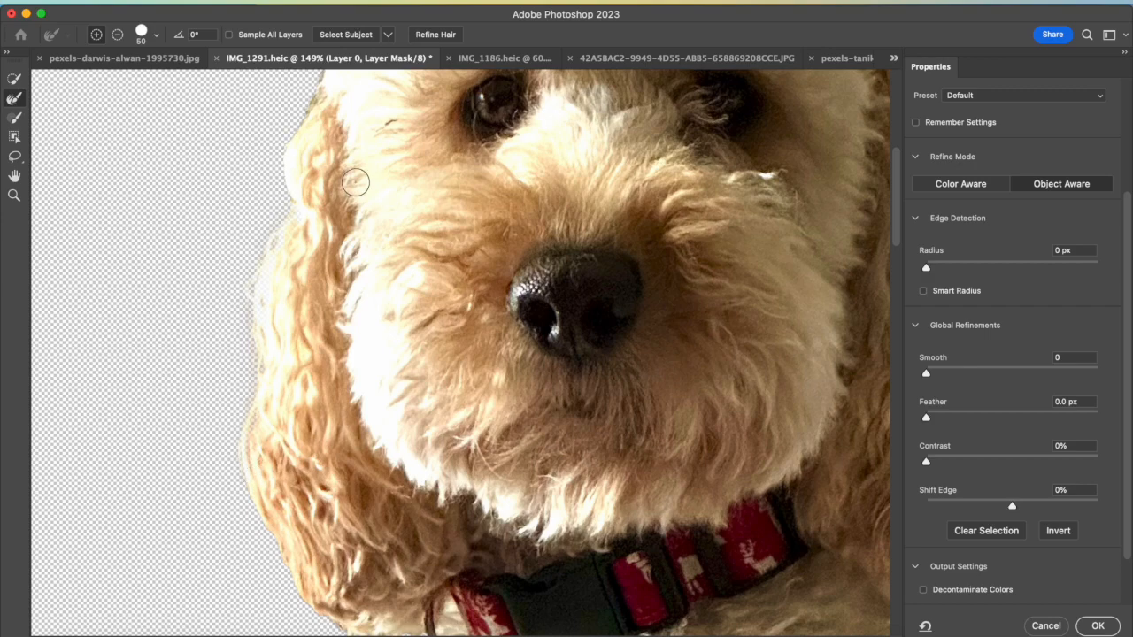
Refine the fur edge along the lower tip of the ear, down to the collar ring
scroll(356, 182, down, 5)
scroll(355, 181, right, 4)
scroll(356, 181, up, 2)
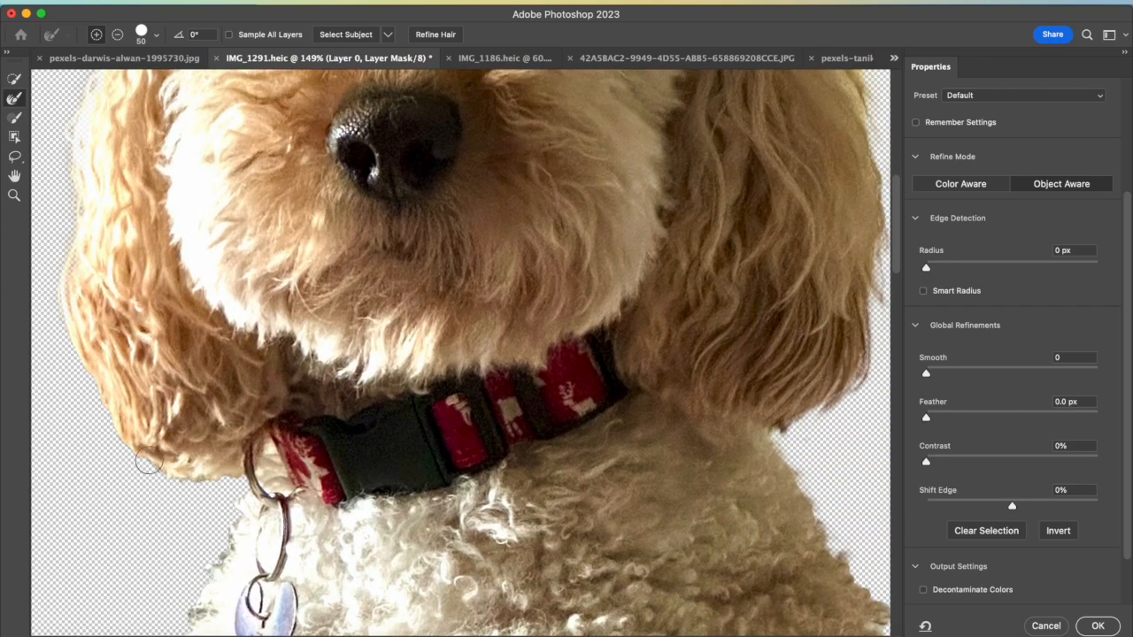
mouse_move(138, 451)
mouse_down()
mouse_move(177, 473)
mouse_move(235, 479)
mouse_up()
Refine the curly fur edge from below the collar down the sunlit side of the dog's chest
scroll(166, 389, down, 5)
drag(217, 239, 188, 332)
scroll(186, 265, down, 5)
drag(177, 198, 137, 322)
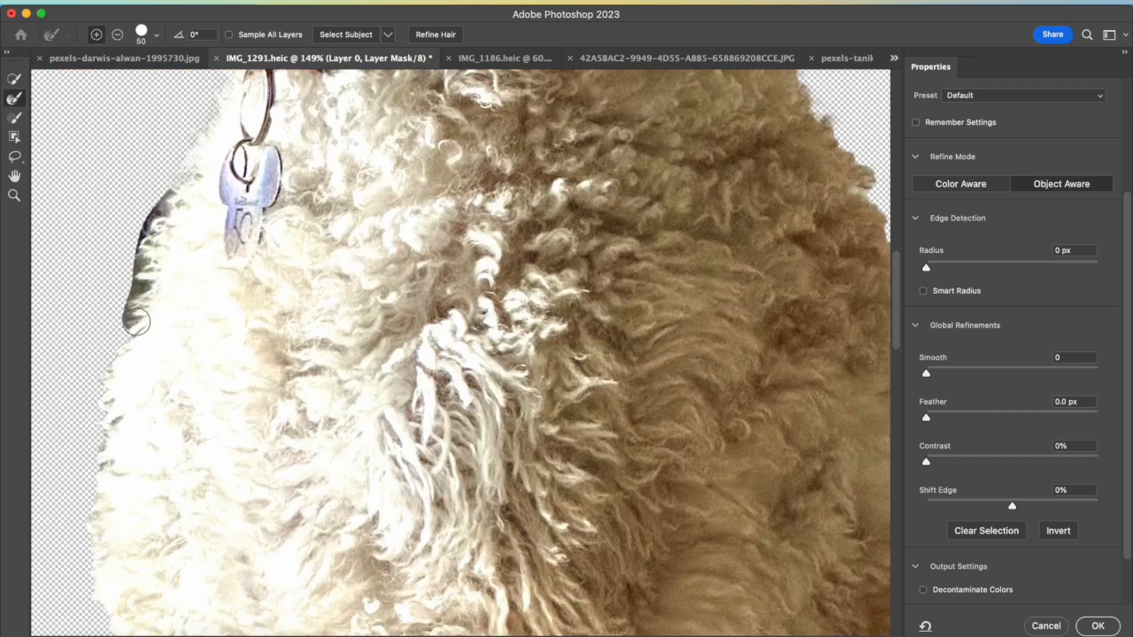
scroll(137, 322, down, 5)
mouse_move(136, 144)
mouse_down()
mouse_move(108, 189)
mouse_move(107, 262)
mouse_up()
Clean up the small dark spot on the shaded back edge of the dog and switch to the Brush tool in subtract mode
scroll(168, 159, down, 3)
scroll(171, 155, down, 5)
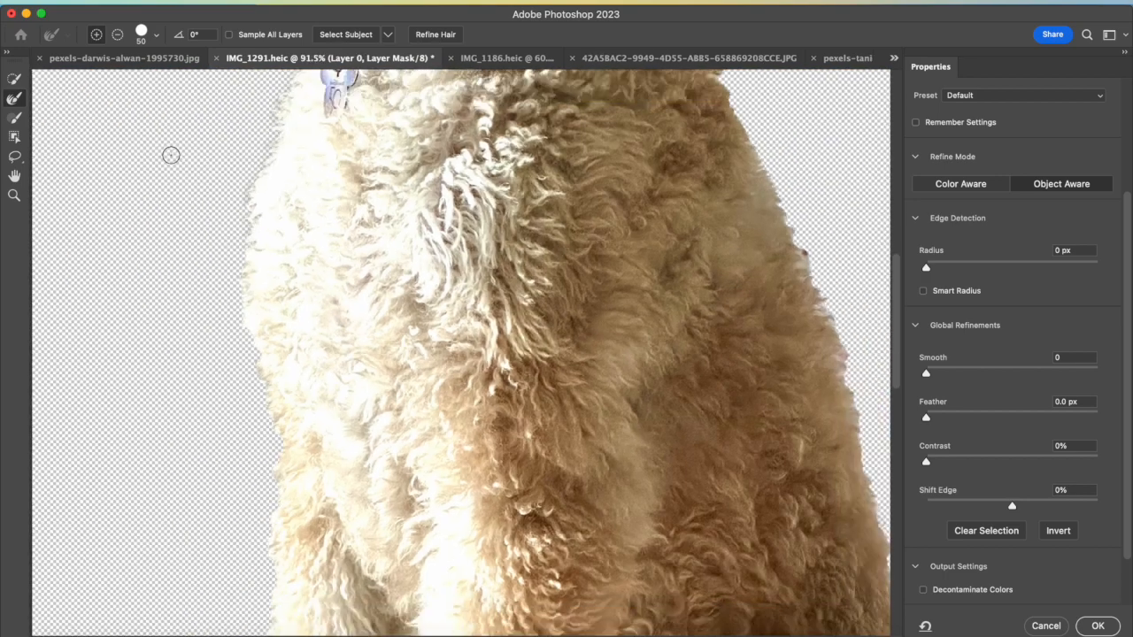
drag(799, 239, 803, 272)
key(b)
scroll(823, 254, down, 5)
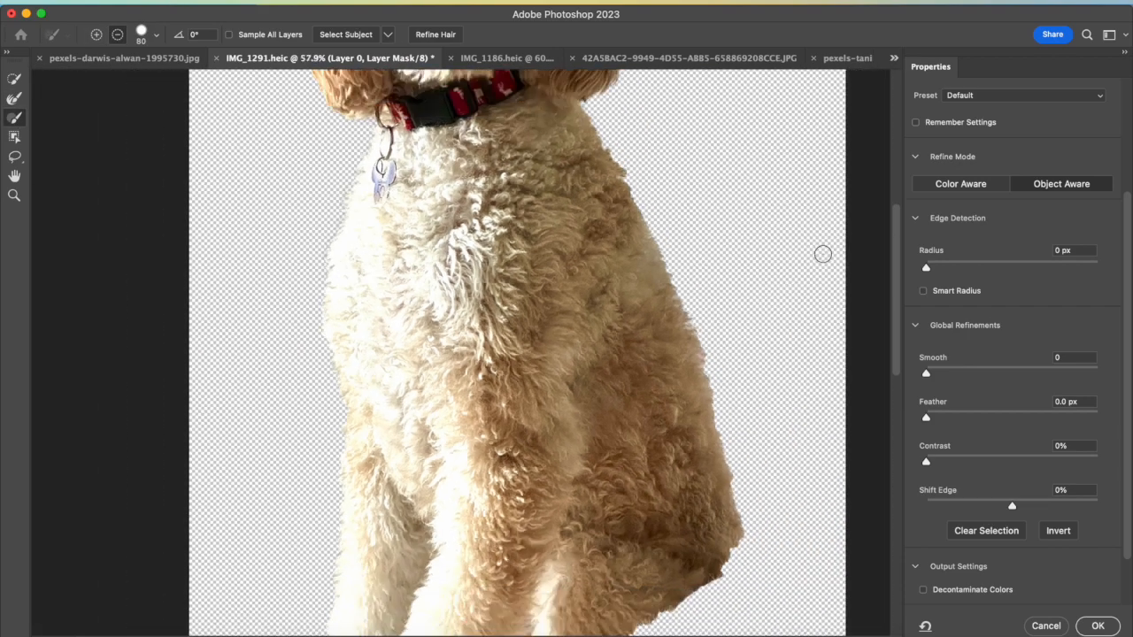
Set the mask's Feather to 0.7 px in the global refinements
scroll(823, 254, down, 1)
scroll(677, 305, down, 2)
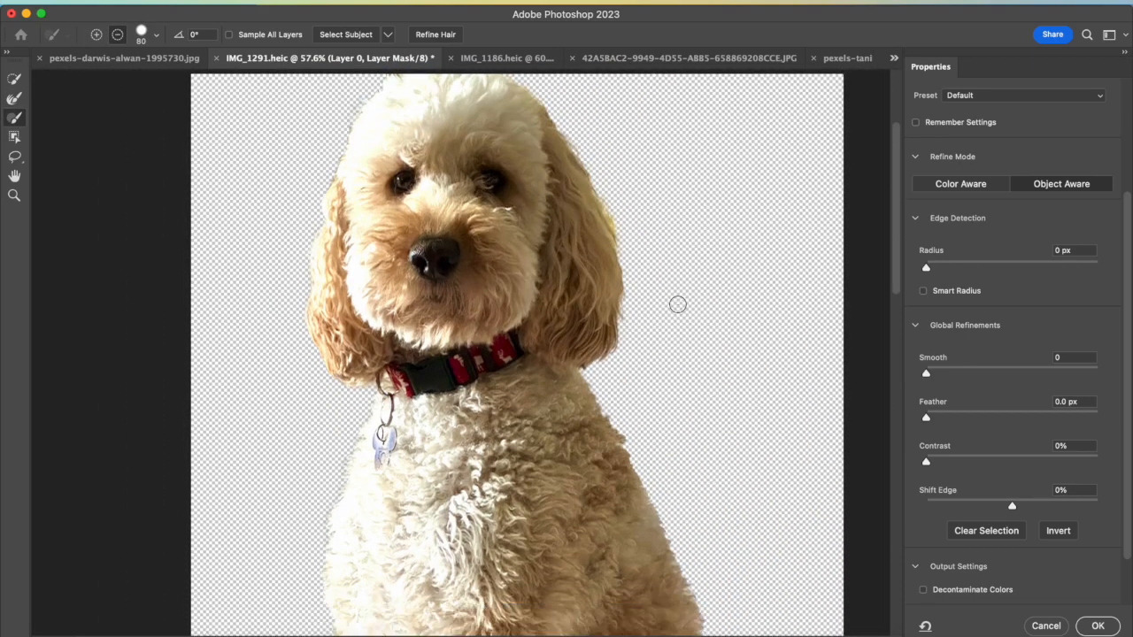
scroll(947, 398, down, 1)
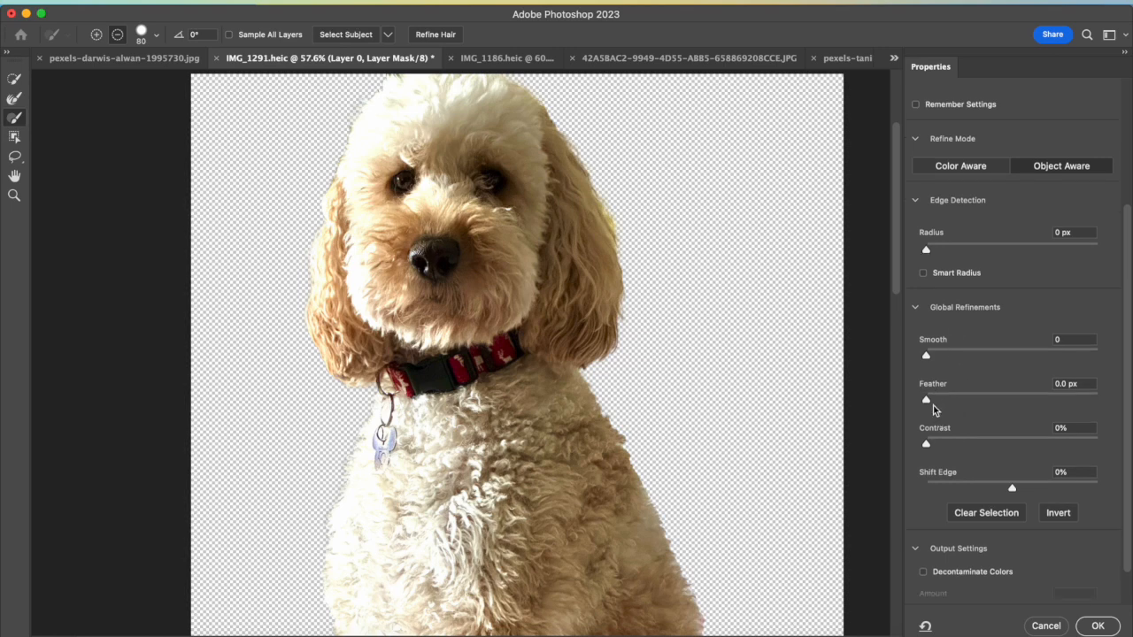
drag(927, 401, 936, 402)
Examine the feathered mask edge around the dog's legs, body and head
scroll(473, 168, down, 4)
scroll(473, 168, down, 3)
scroll(473, 168, right, 3)
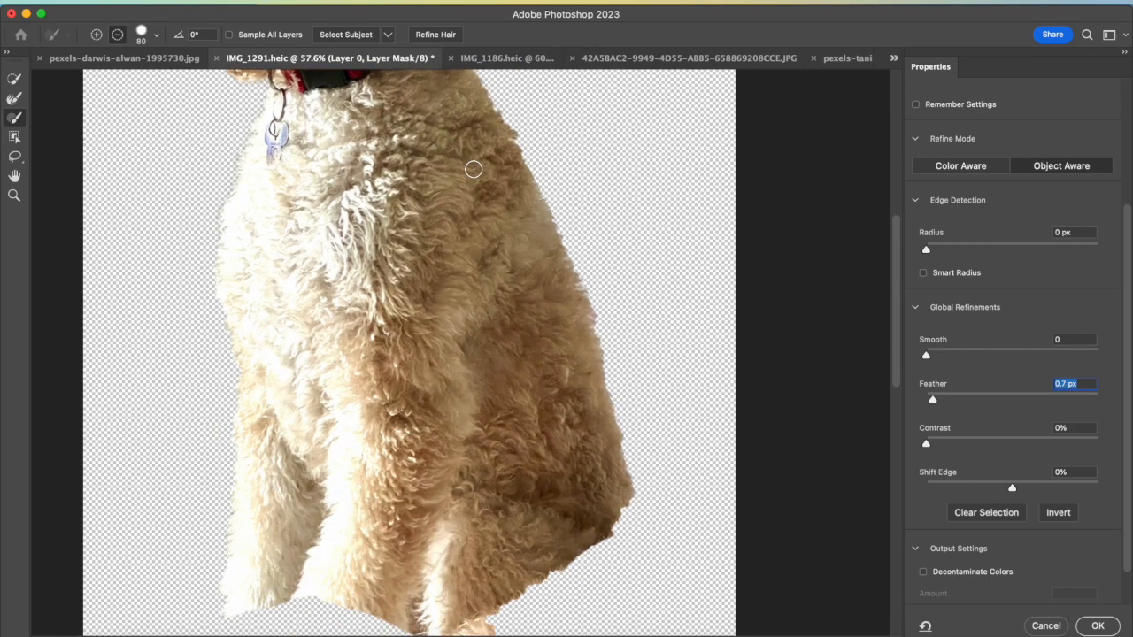
scroll(473, 168, up, 3)
scroll(472, 169, down, 5)
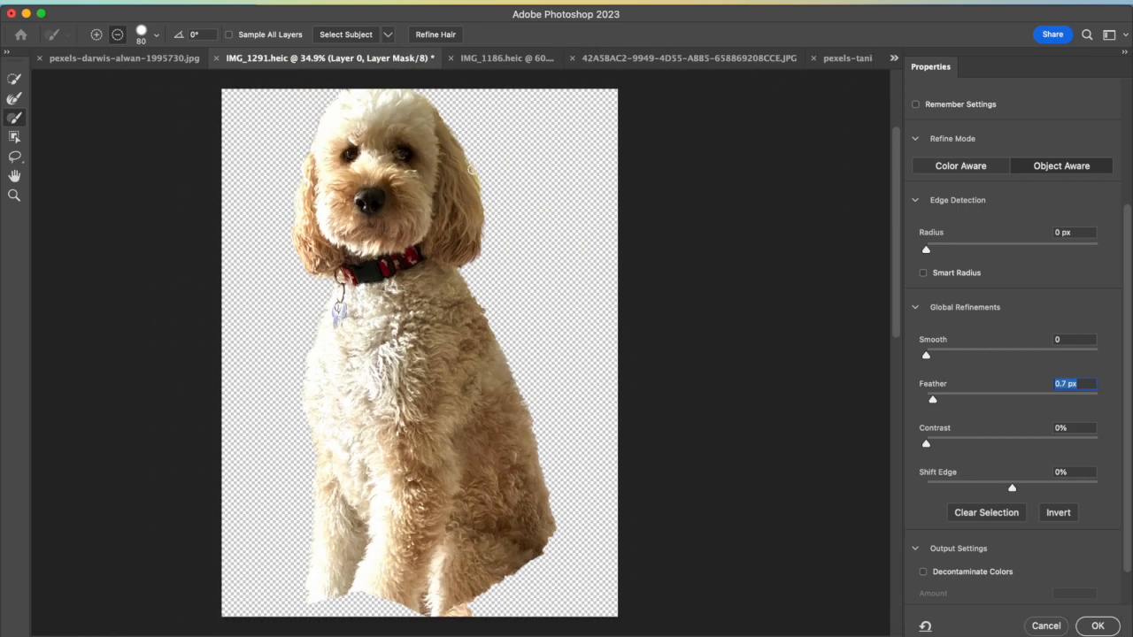
scroll(472, 169, left, 2)
scroll(473, 169, up, 5)
scroll(473, 169, up, 3)
scroll(473, 169, up, 2)
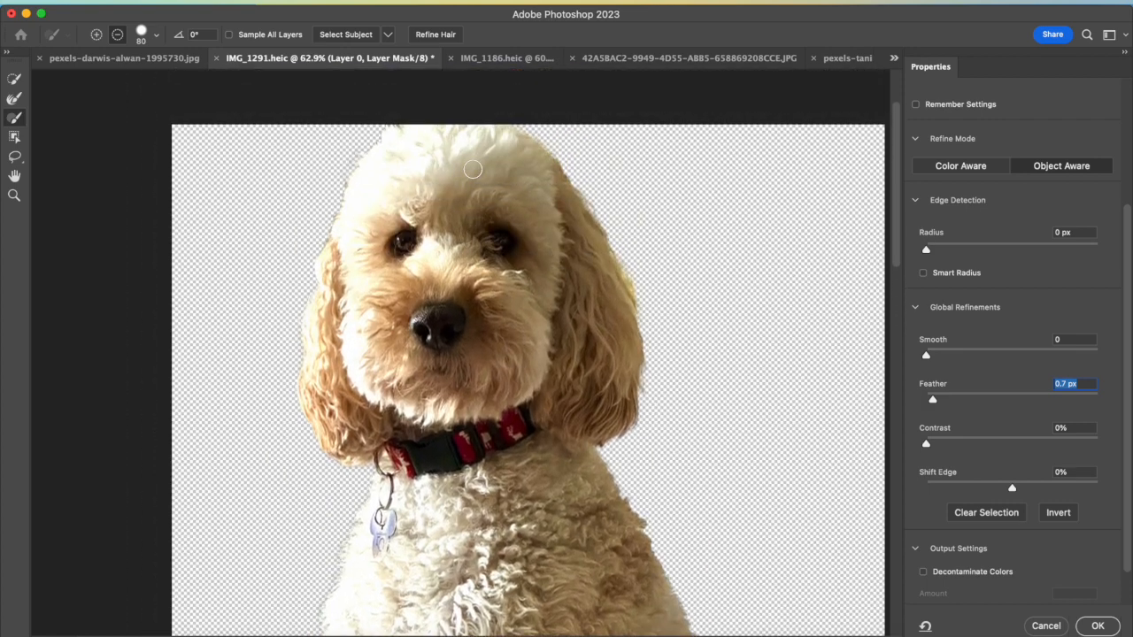
Enable Decontaminate Colors at 100% and check the fur edges along the body and head for color fringing
click(924, 572)
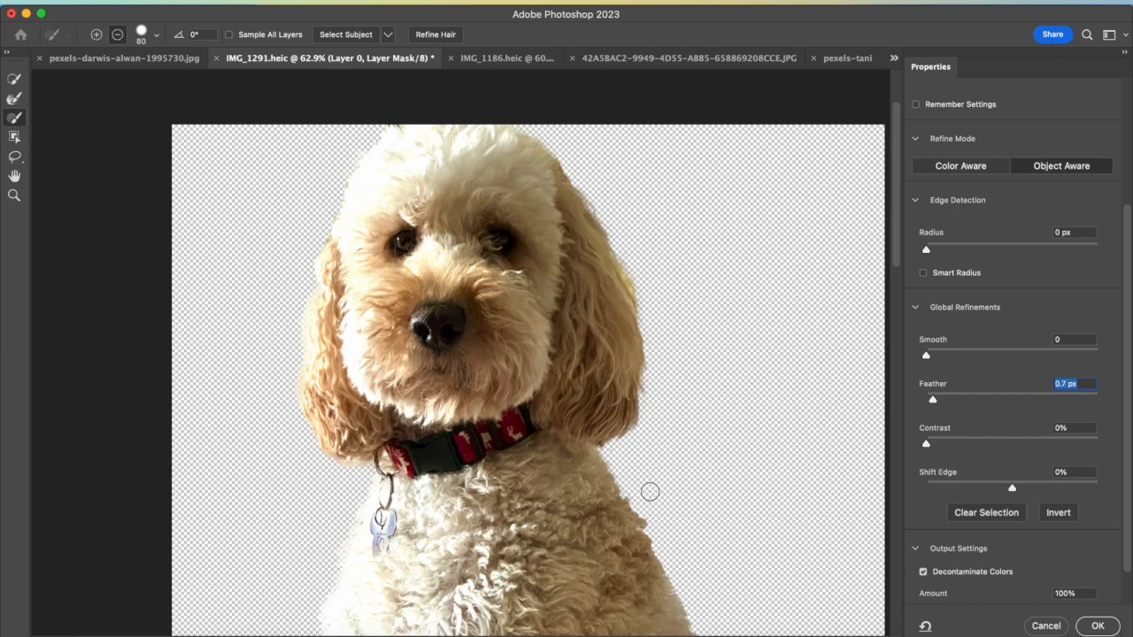
scroll(650, 491, down, 5)
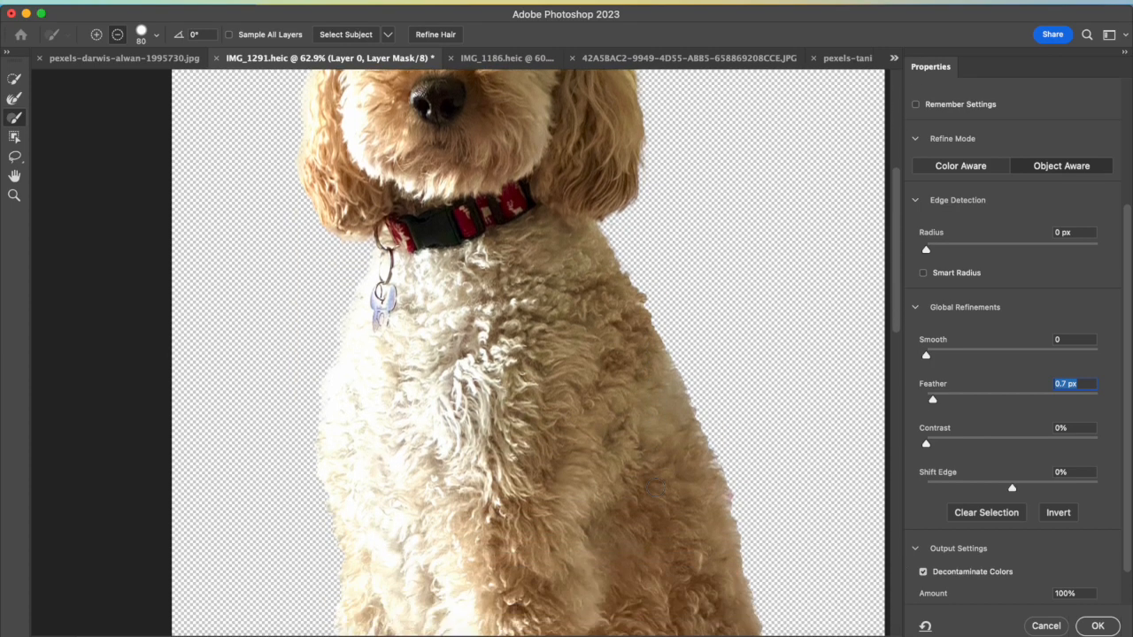
scroll(655, 487, down, 7)
scroll(655, 488, up, 5)
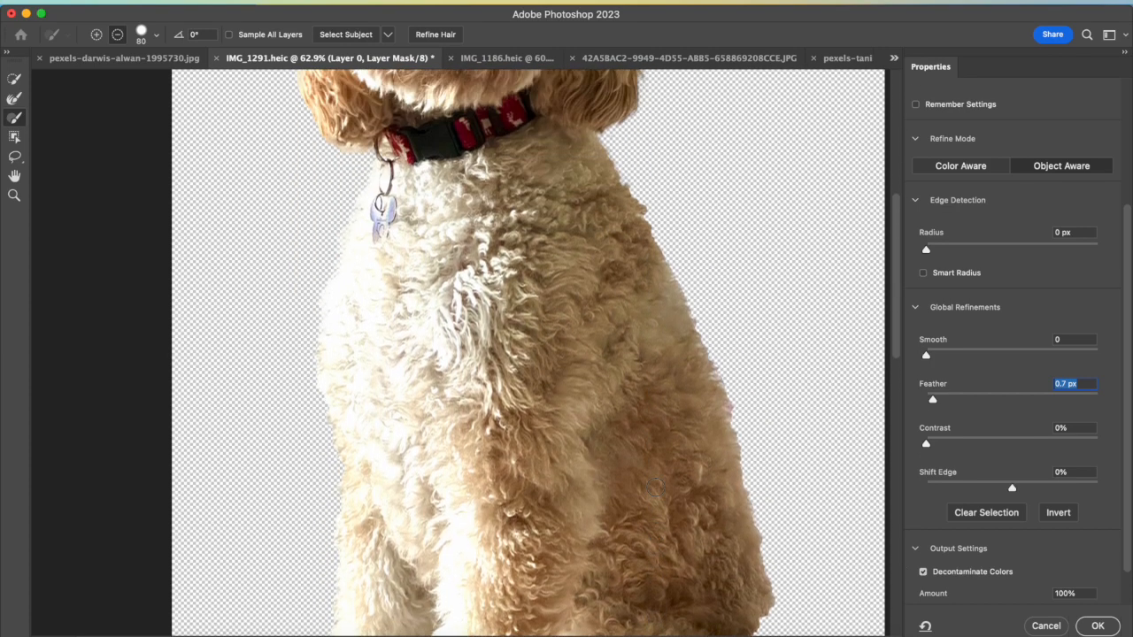
scroll(654, 487, up, 6)
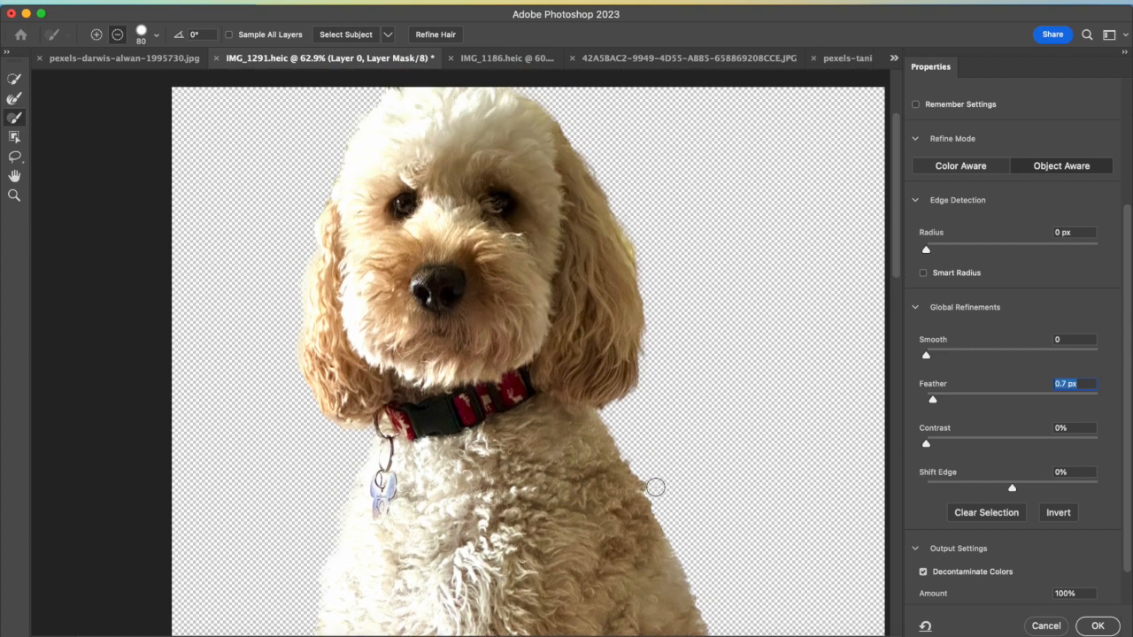
scroll(655, 487, up, 1)
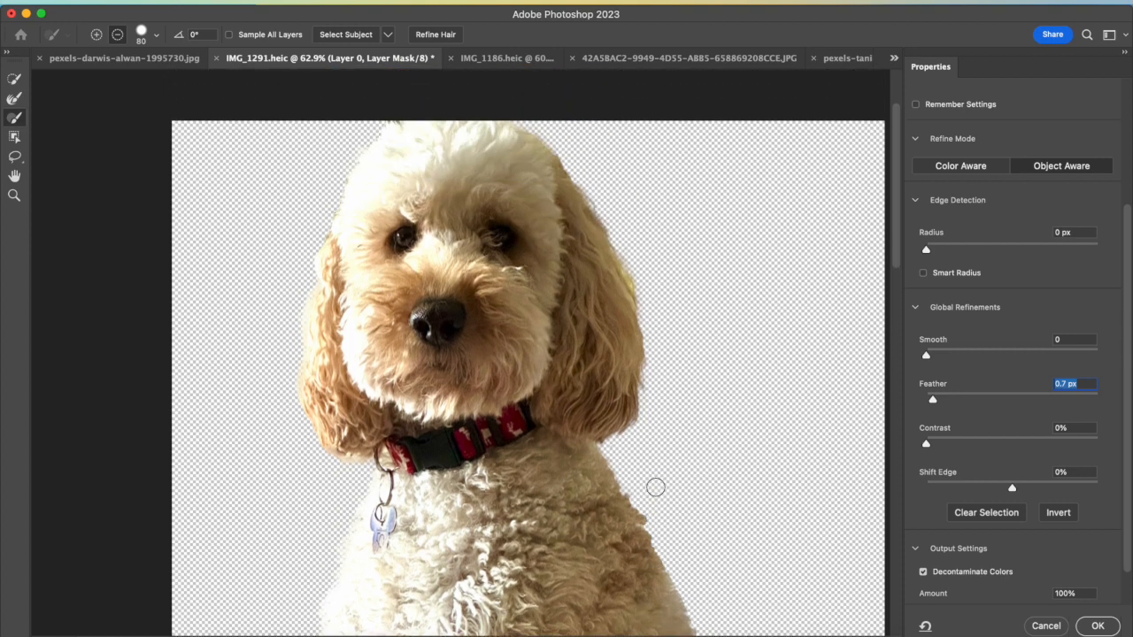
scroll(655, 487, down, 1)
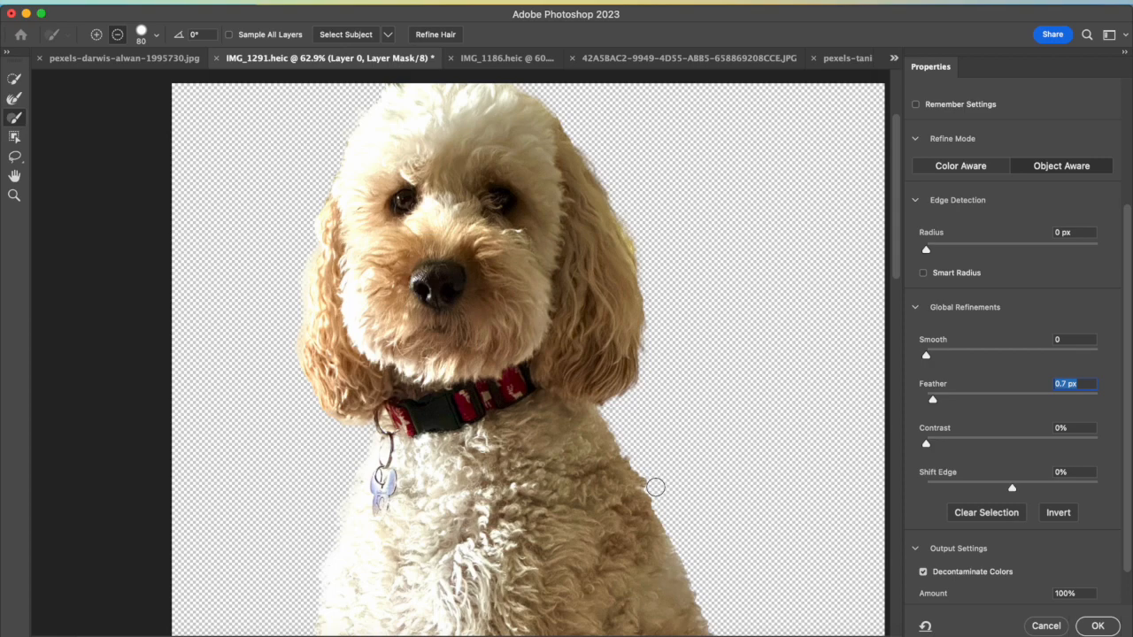
Preview the cutout against a red overlay at 40% opacity and inspect the whole outline of the dog
scroll(1085, 155, up, 2)
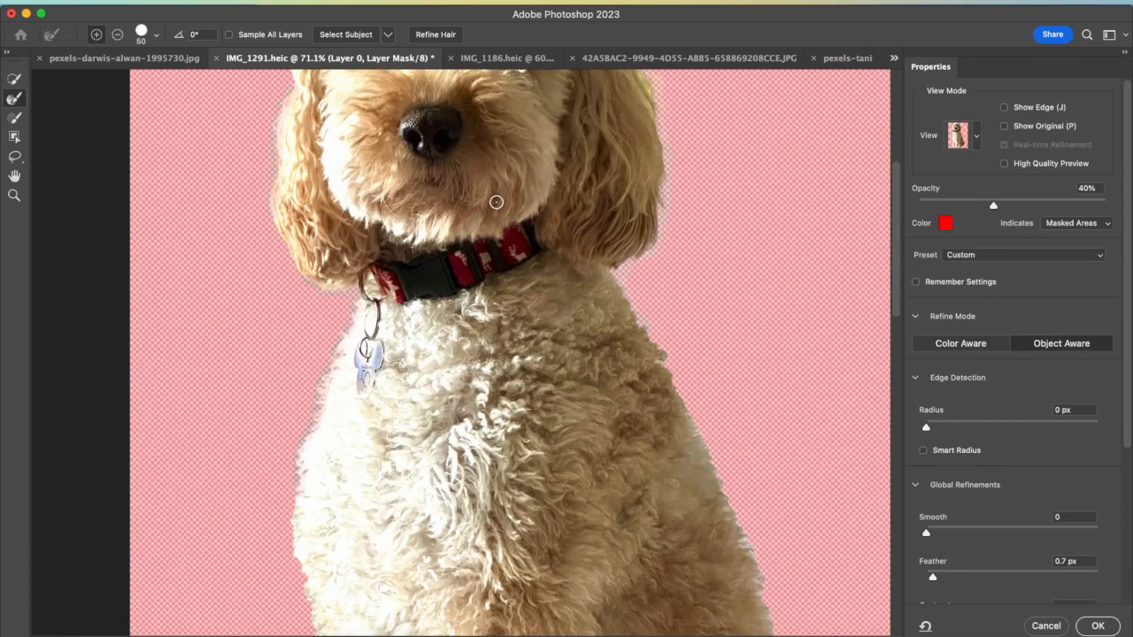
scroll(497, 202, down, 10)
scroll(496, 201, up, 20)
scroll(497, 202, down, 10)
scroll(497, 202, down, 5)
scroll(497, 202, up, 1)
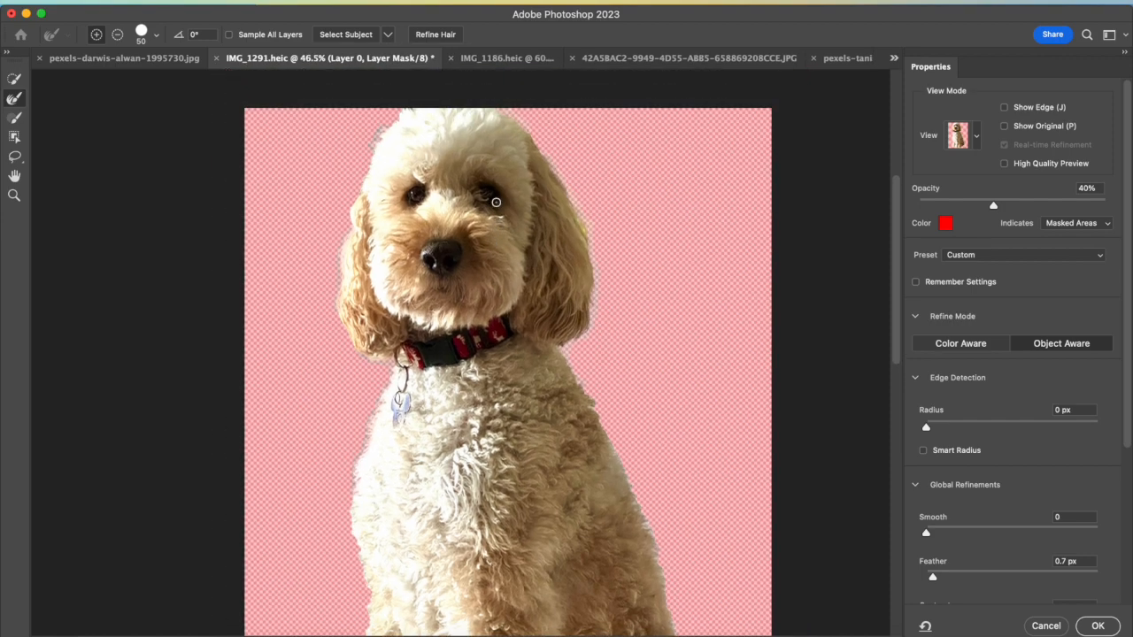
Apply the Select and Mask refinements and inspect the masked dog at close and full view
click(1097, 626)
scroll(502, 336, down, 10)
scroll(502, 336, up, 10)
scroll(503, 335, down, 3)
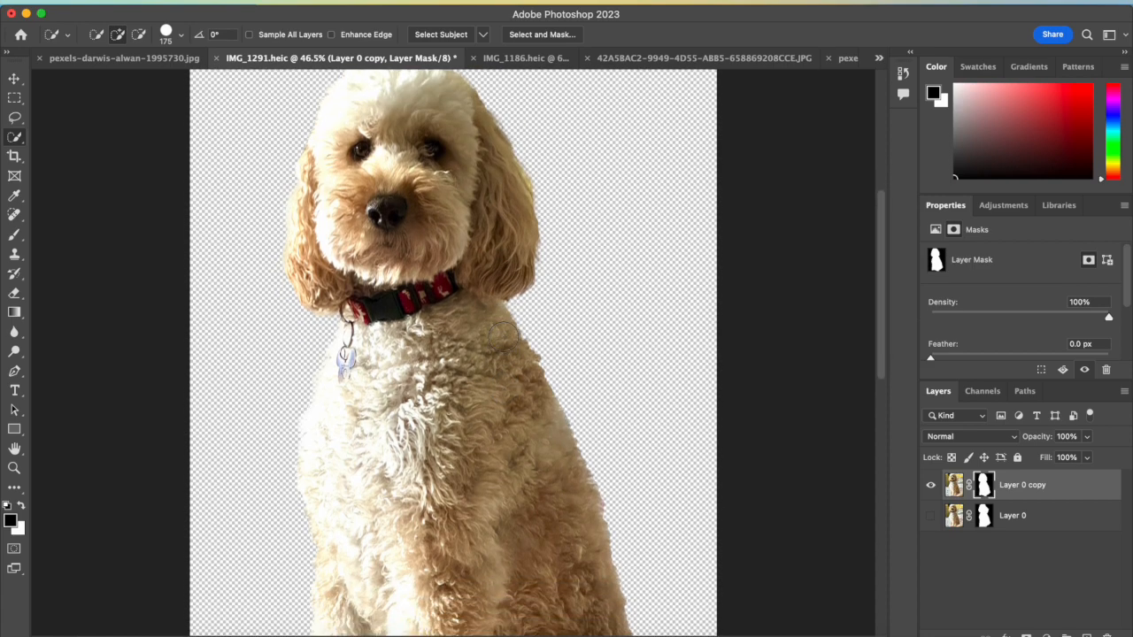
scroll(501, 336, up, 5)
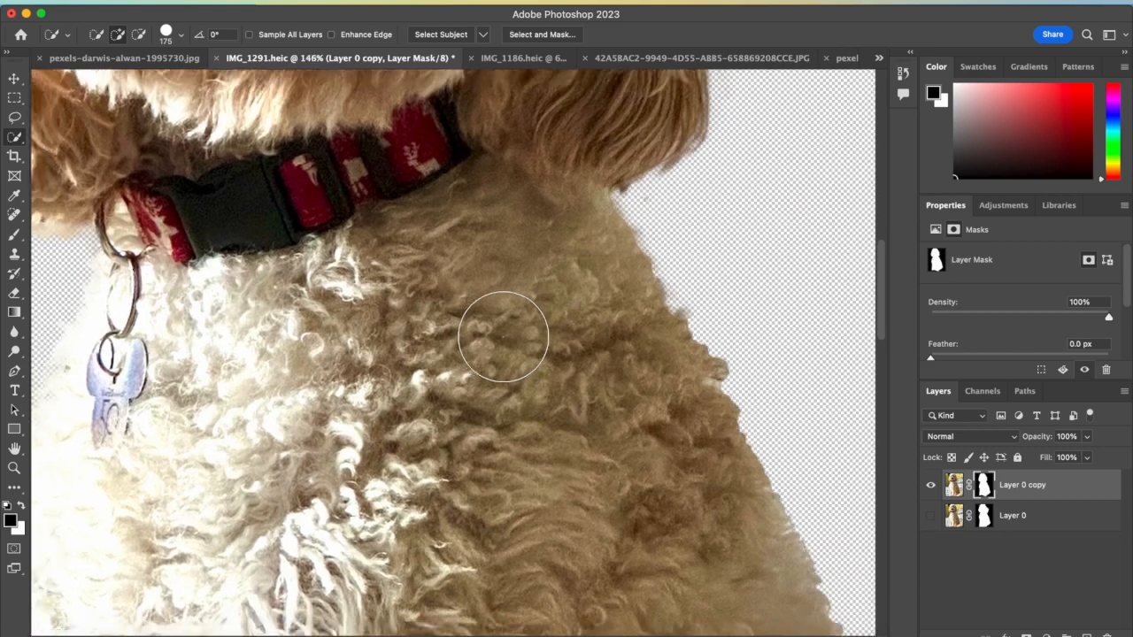
scroll(503, 336, down, 5)
scroll(503, 336, down, 1)
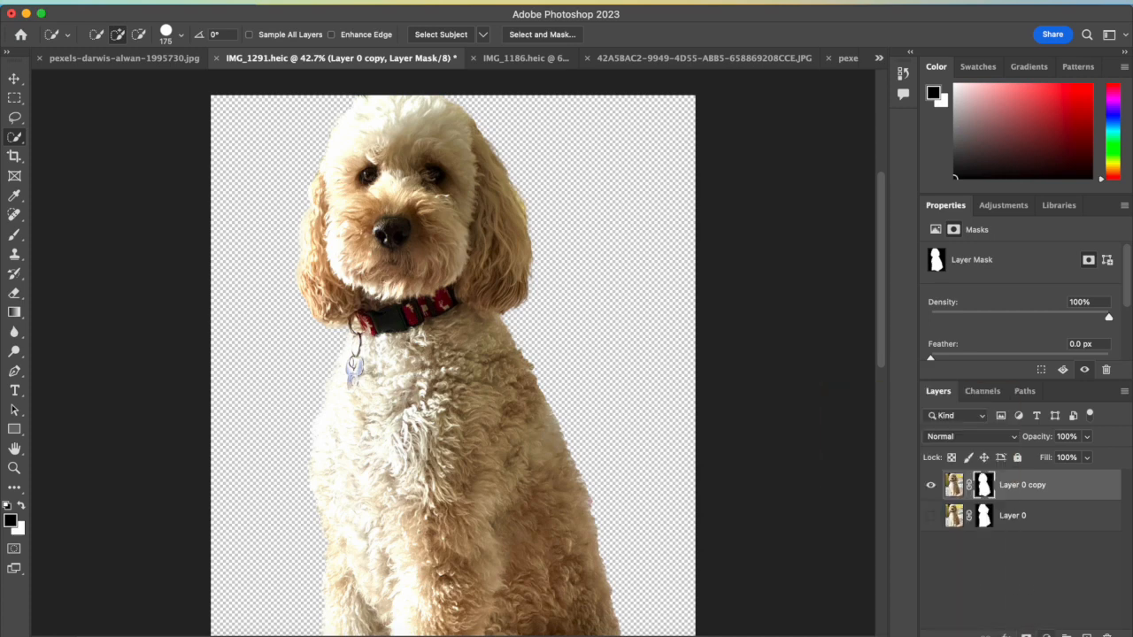
Add a Solid Color fill layer in bright pink with hue 306°, saturation 62% and brightness 90% (#e556d6)
click(1046, 634)
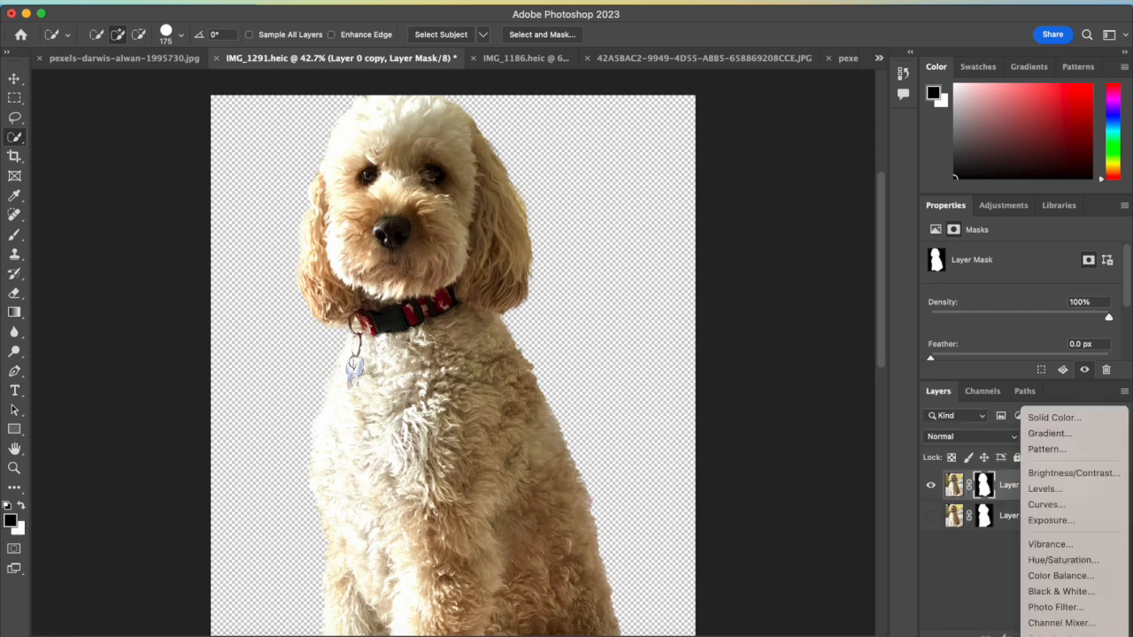
click(1043, 417)
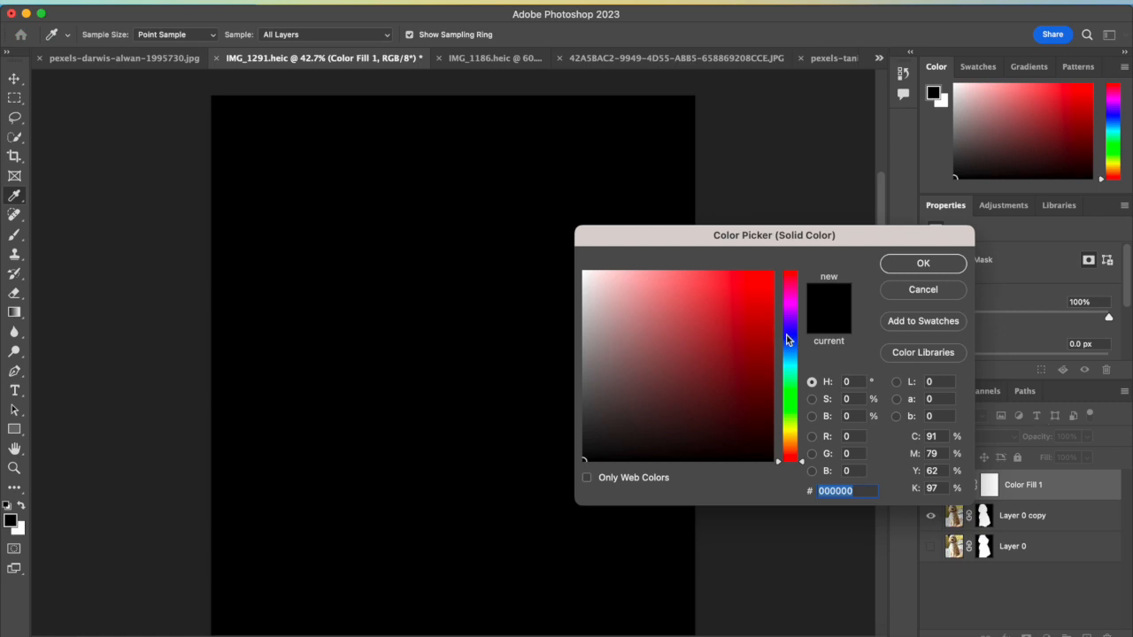
click(790, 300)
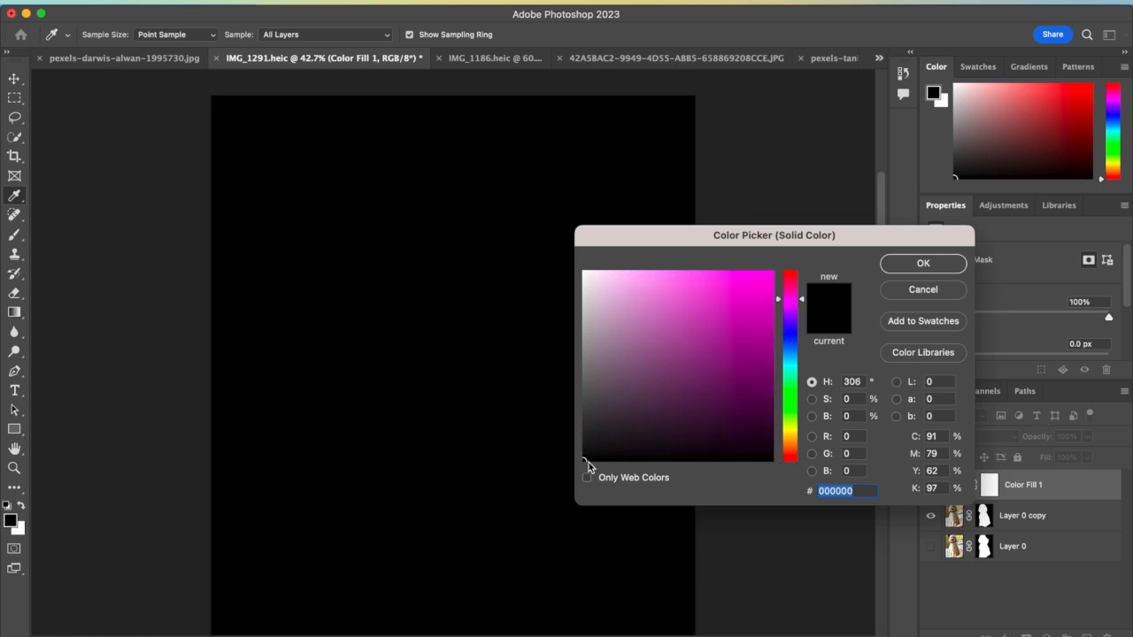
mouse_move(585, 460)
mouse_down()
mouse_move(675, 286)
mouse_move(696, 274)
mouse_move(701, 291)
mouse_up()
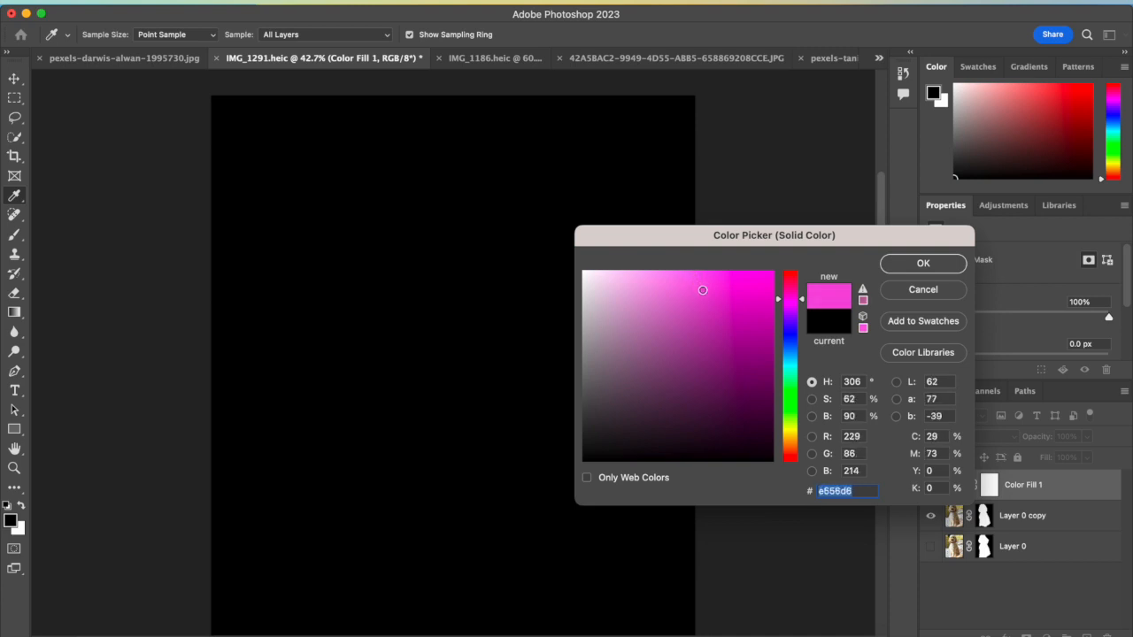
click(923, 264)
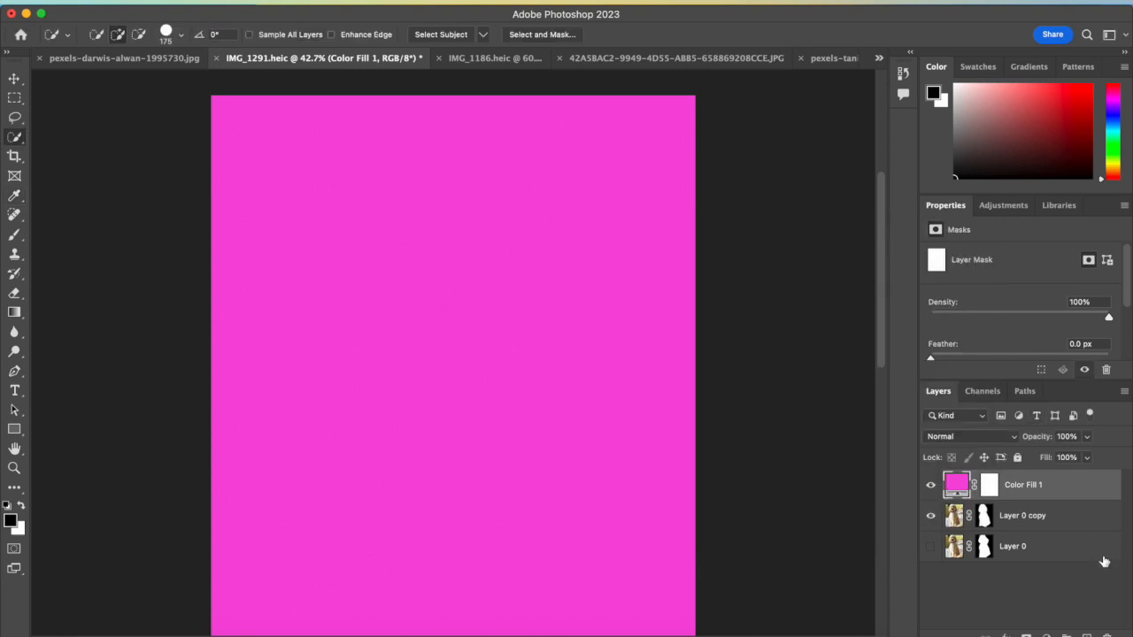
Move the pink fill layer beneath both dog layers and check the fur edges against it
drag(1031, 490, 1027, 557)
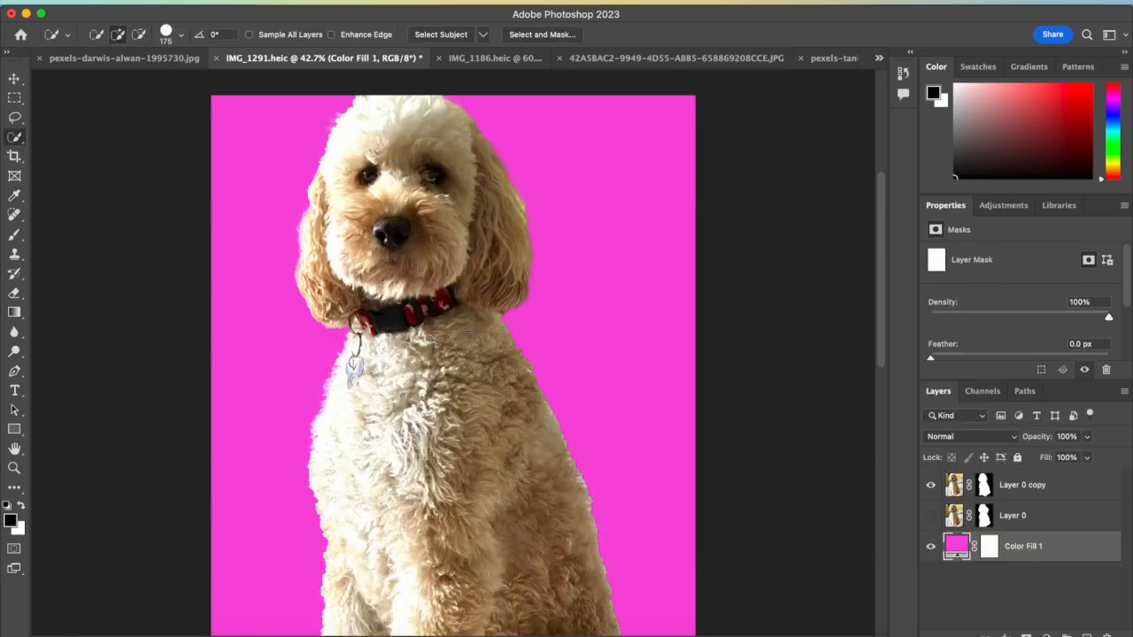
scroll(431, 402, down, 3)
scroll(431, 402, up, 4)
scroll(431, 403, down, 5)
scroll(433, 399, down, 2)
scroll(433, 399, up, 4)
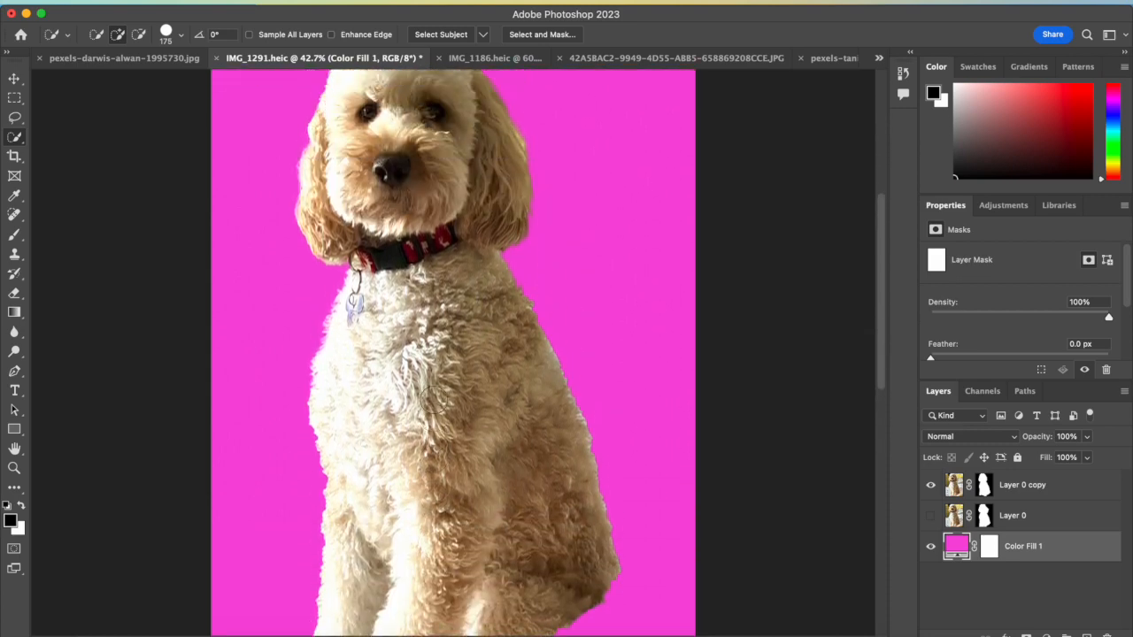
Enlarge the masked dog on Layer 0 copy proportionally to about 151% with the Move tool's transform controls
scroll(433, 399, down, 3)
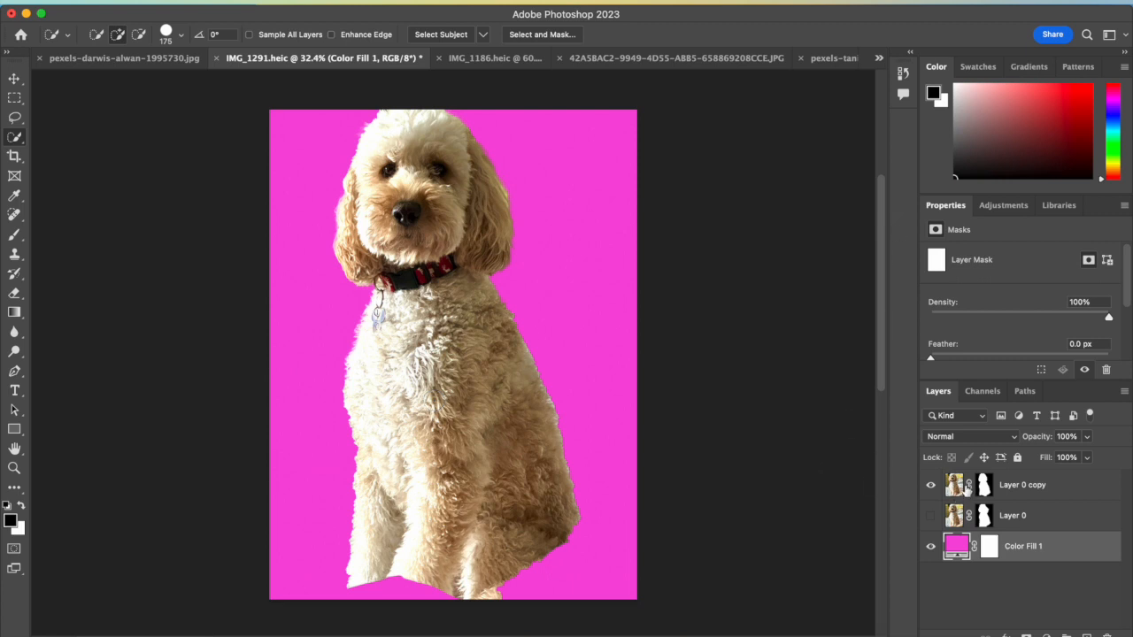
click(960, 482)
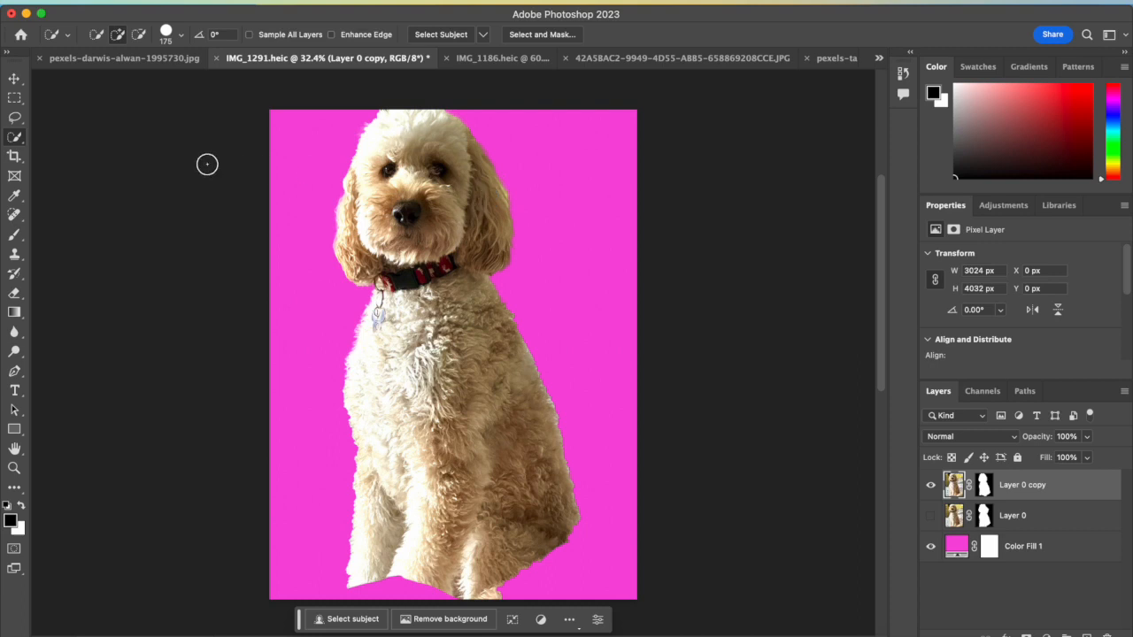
click(13, 80)
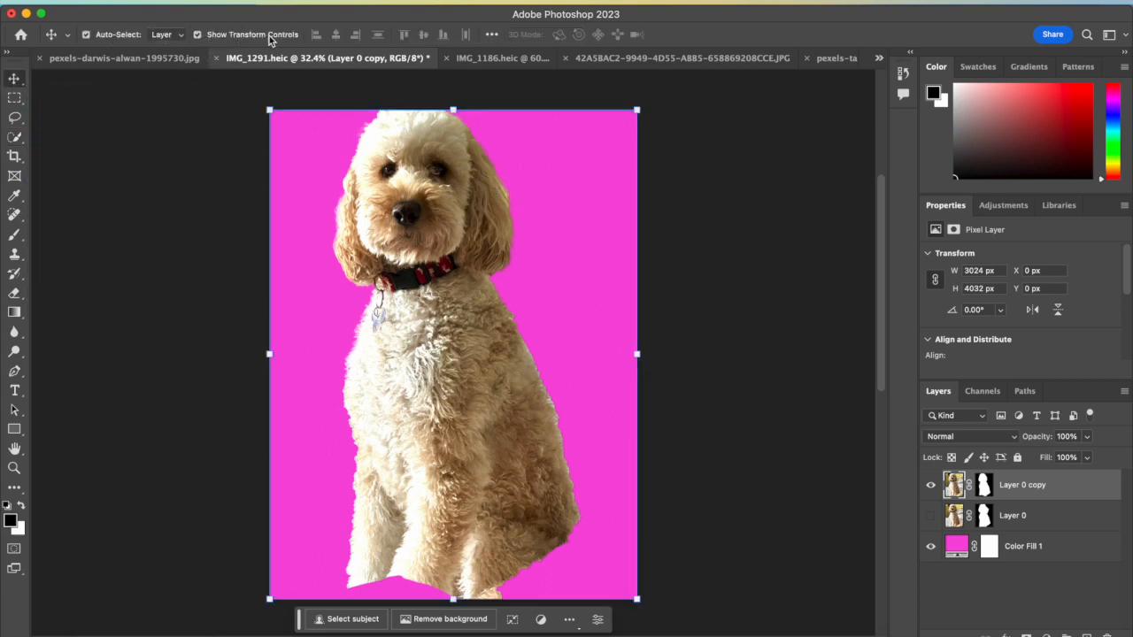
scroll(708, 345, down, 3)
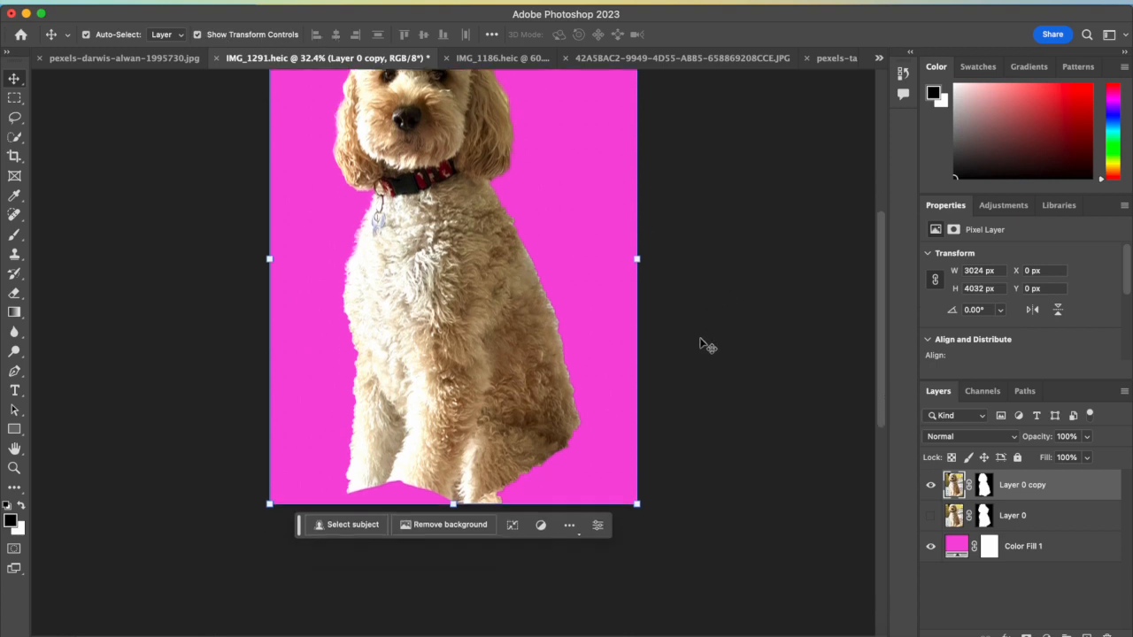
drag(637, 523, 847, 636)
scroll(566, 398, up, 5)
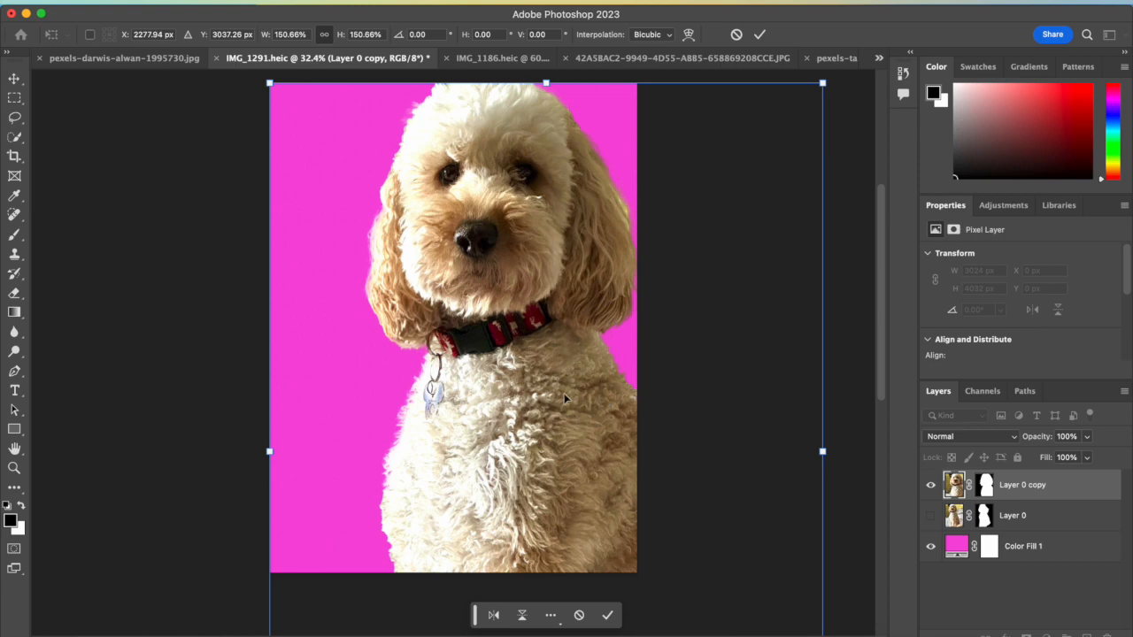
Reposition the enlarged dog within the canvas, fine-tune its scale to 152.5% and apply the transform
drag(550, 378, 495, 354)
scroll(496, 354, up, 2)
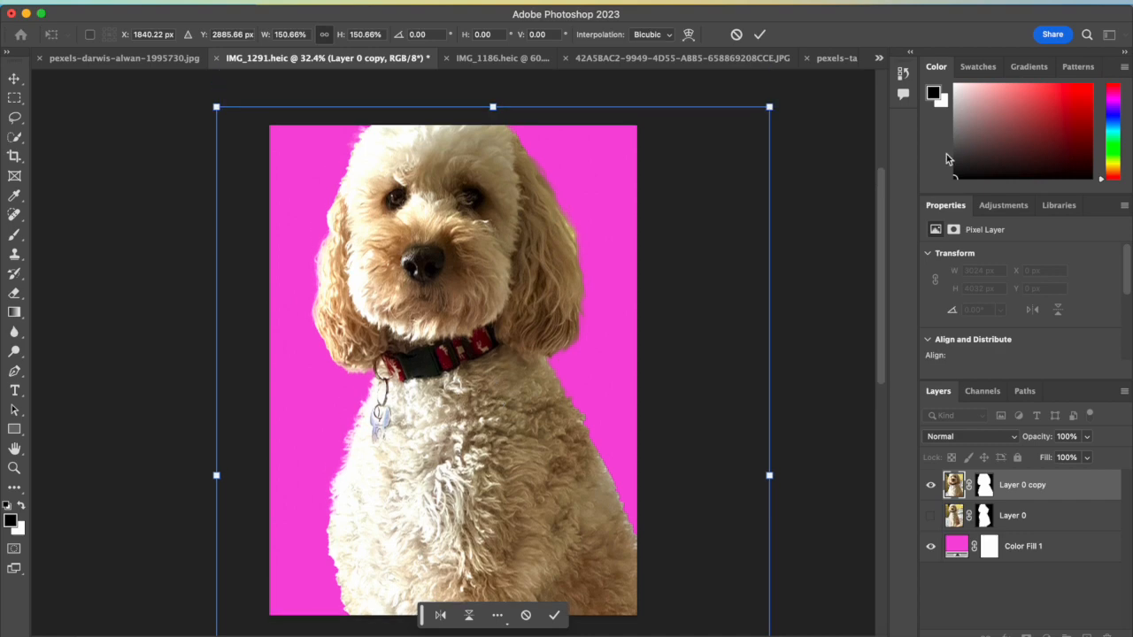
drag(771, 107, 779, 97)
drag(545, 270, 533, 285)
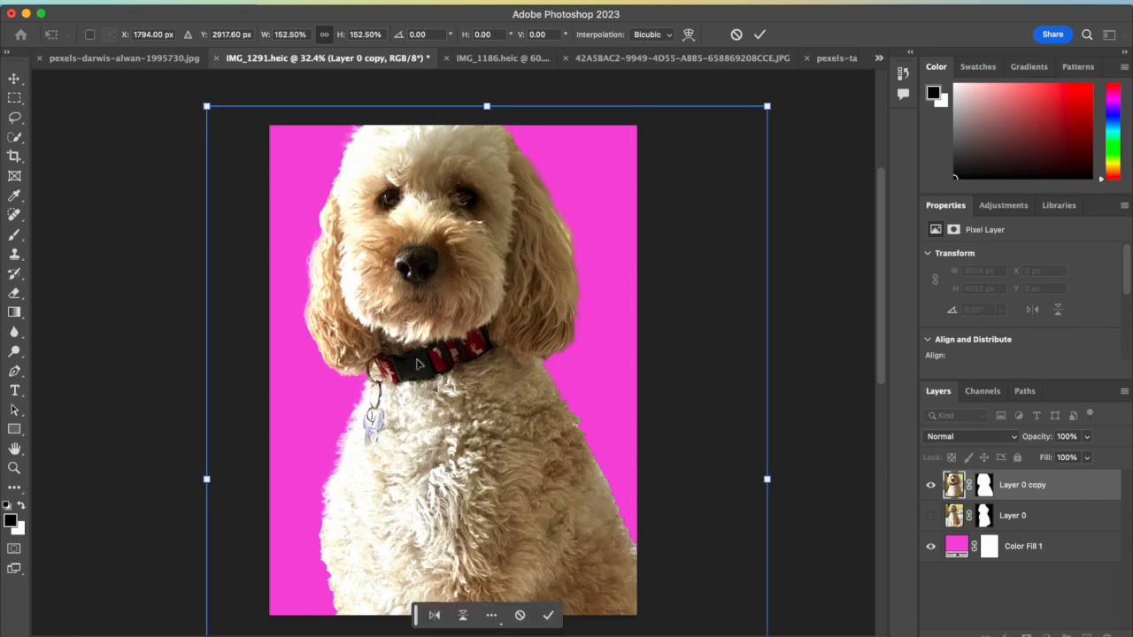
click(549, 615)
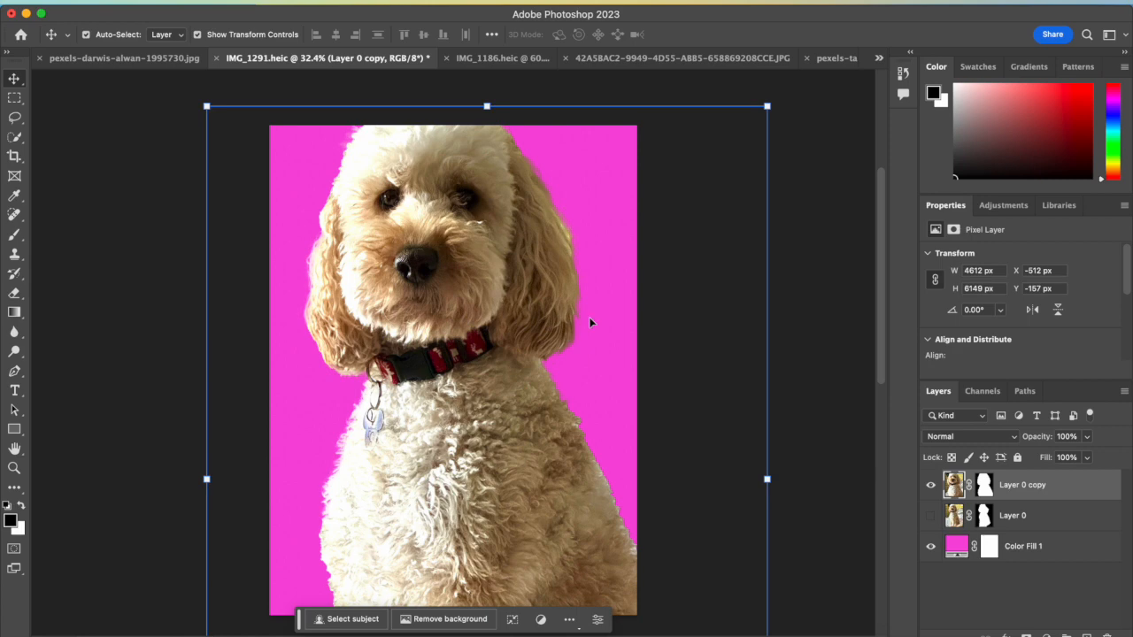
Examine the fur edges of the enlarged dog against the pink, from the ear down to the chest and flank
scroll(589, 322, down, 2)
scroll(590, 321, up, 3)
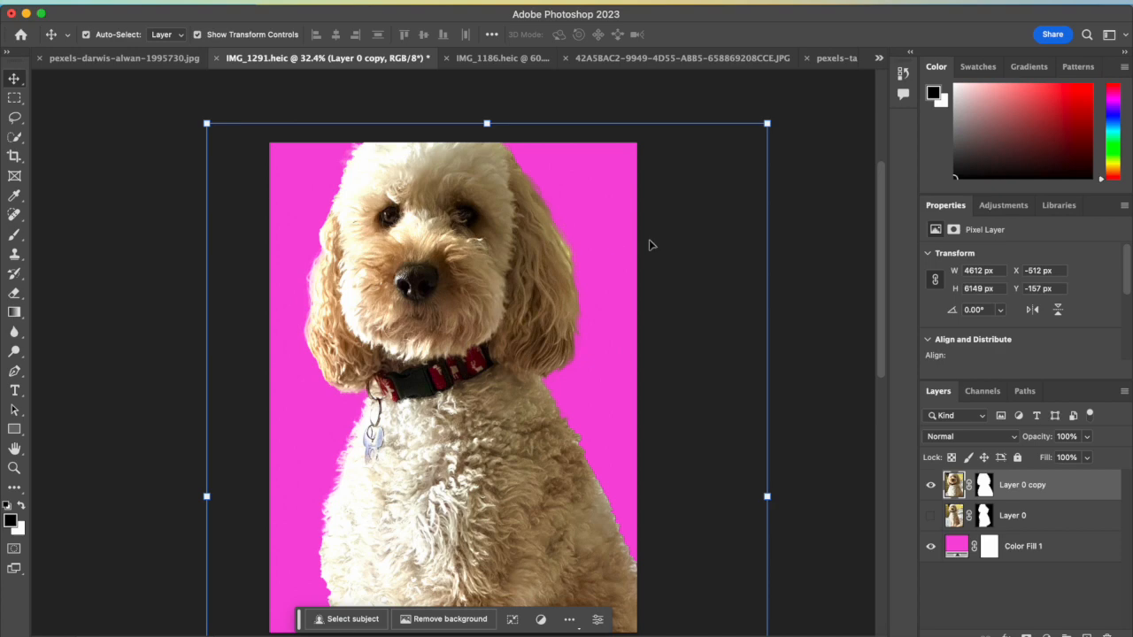
scroll(649, 246, up, 5)
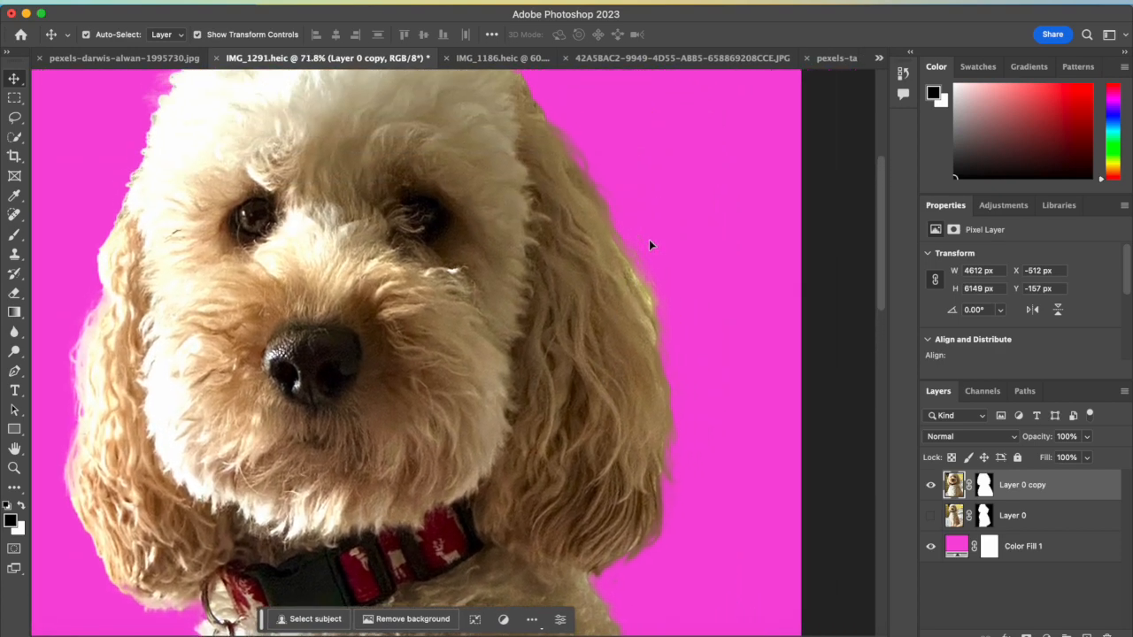
scroll(648, 245, up, 4)
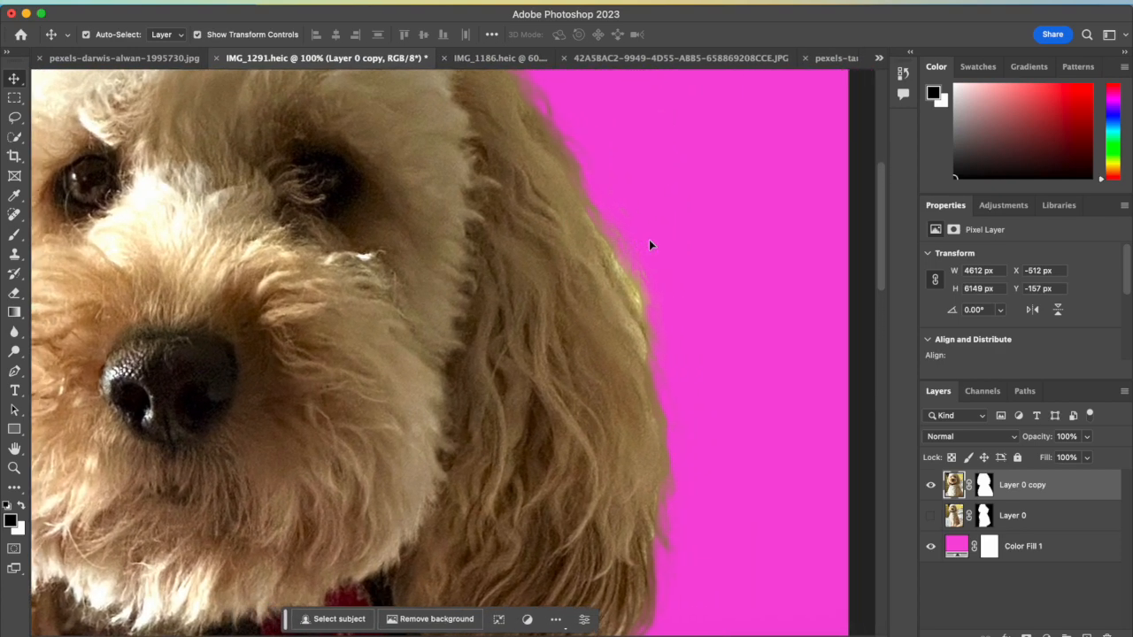
scroll(648, 246, up, 2)
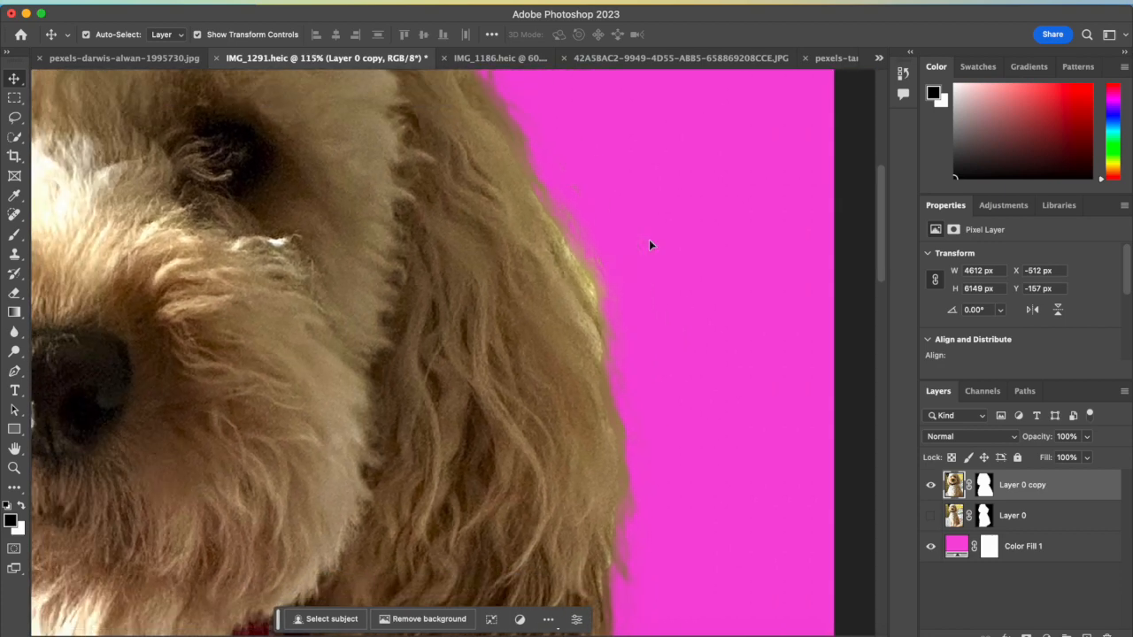
scroll(649, 246, down, 3)
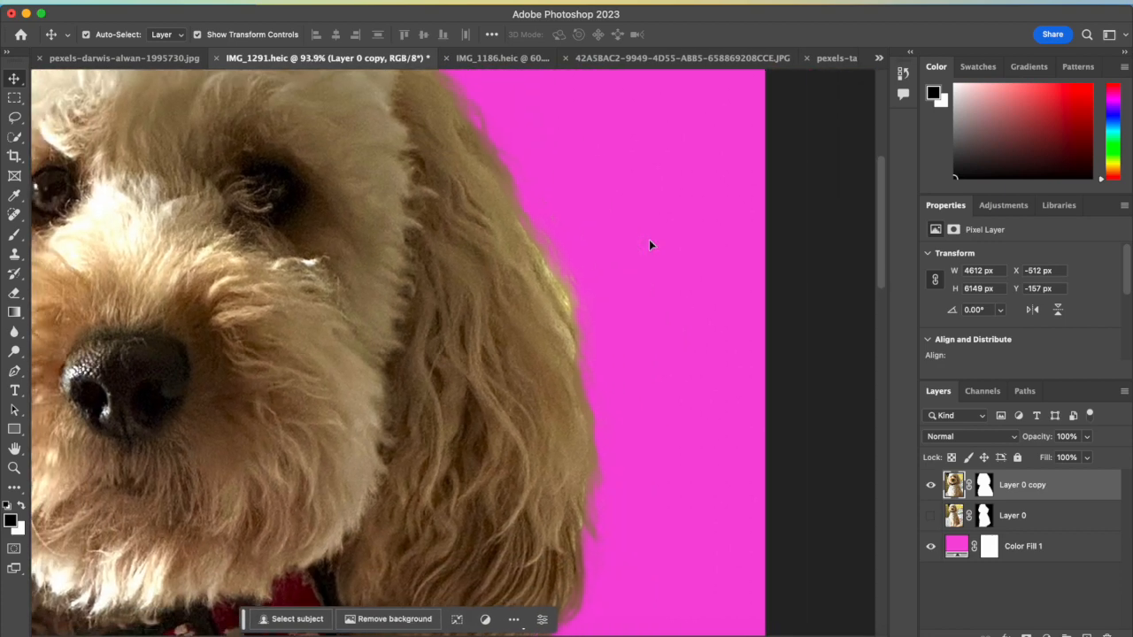
scroll(649, 246, down, 1)
scroll(649, 246, down, 6)
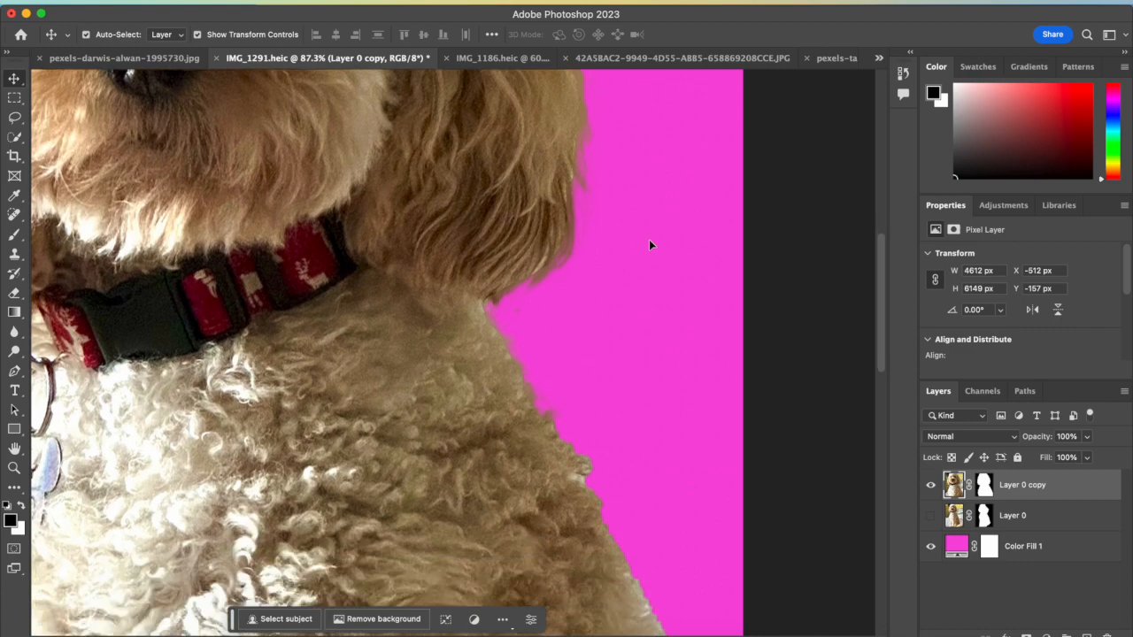
scroll(649, 245, down, 5)
scroll(649, 245, right, 3)
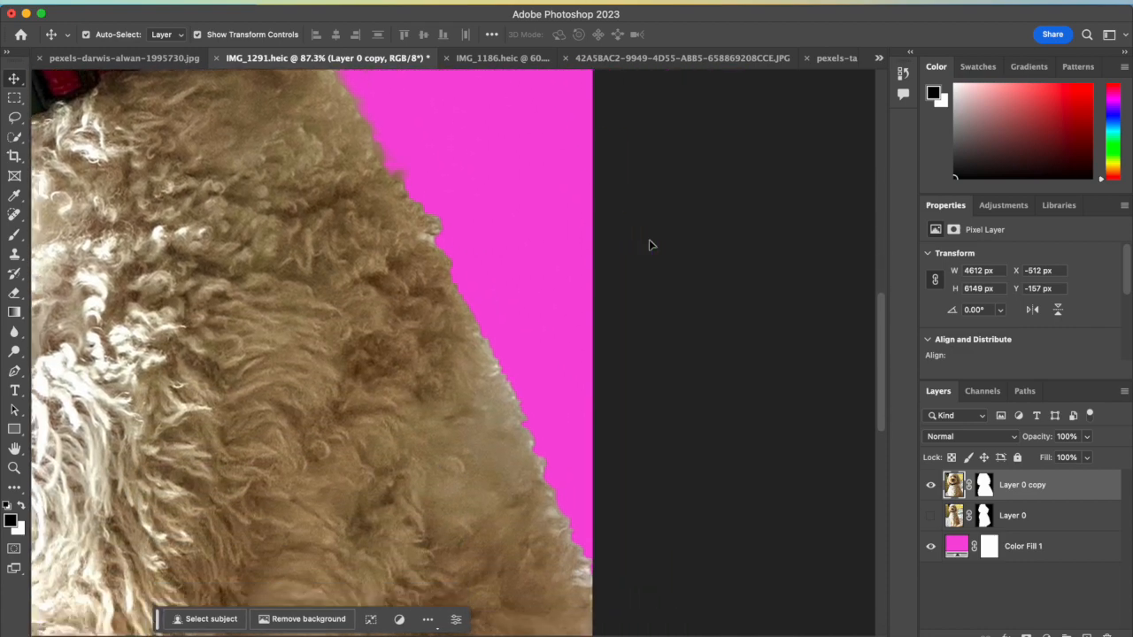
scroll(649, 245, down, 3)
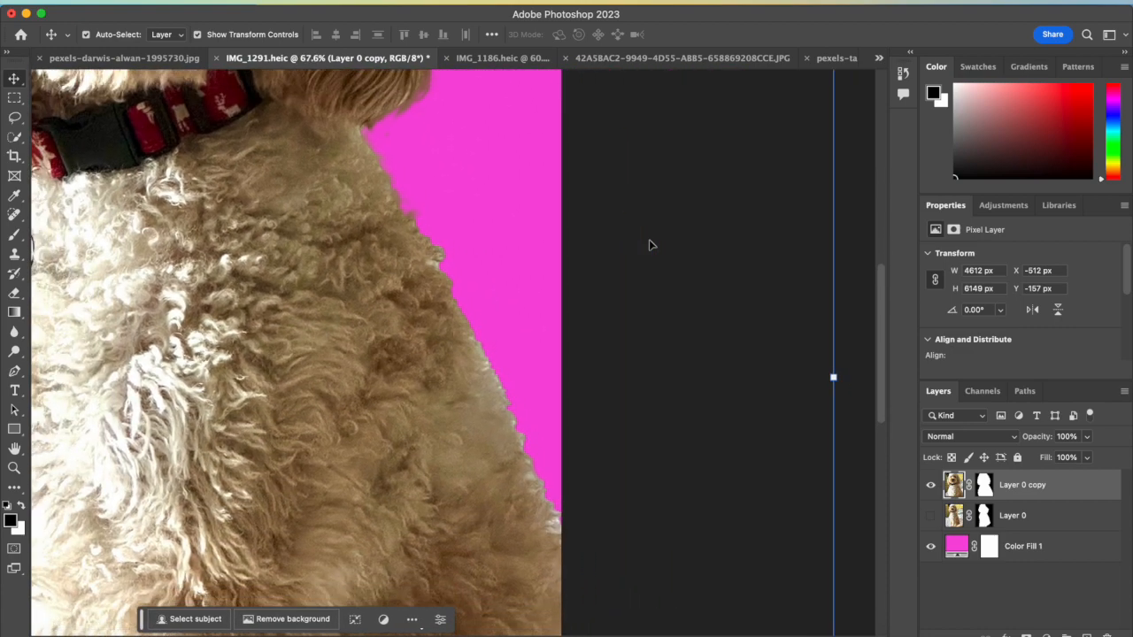
scroll(649, 246, down, 1)
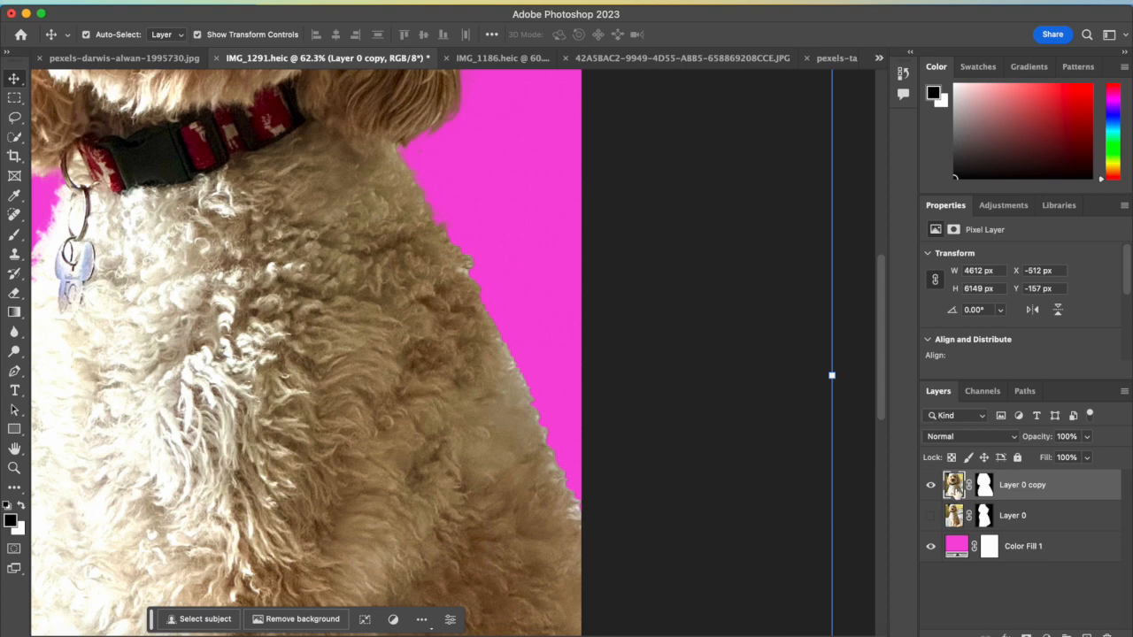
Choose the Brush tool at 80 px and 46% opacity and lower its hardness for a softer edge
click(14, 237)
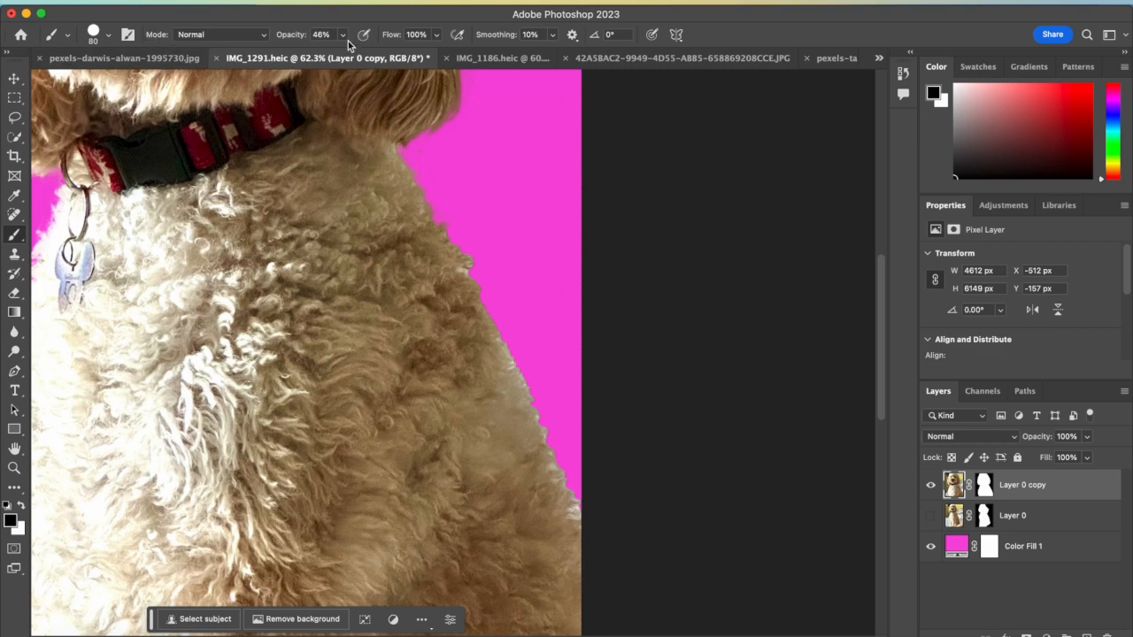
click(108, 36)
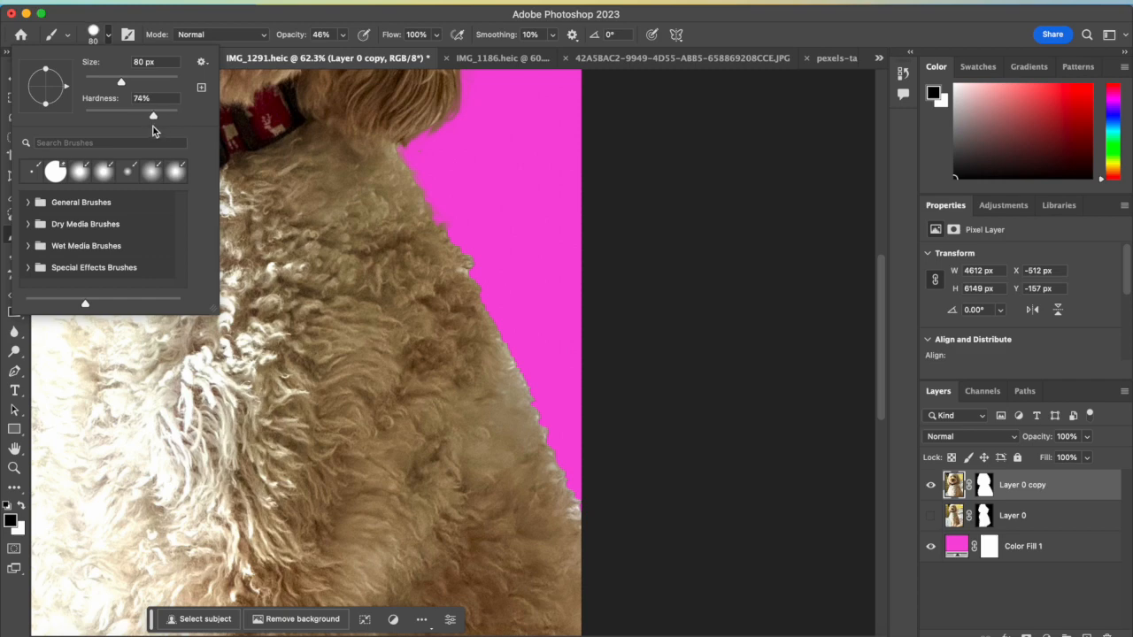
drag(137, 135, 121, 117)
click(109, 37)
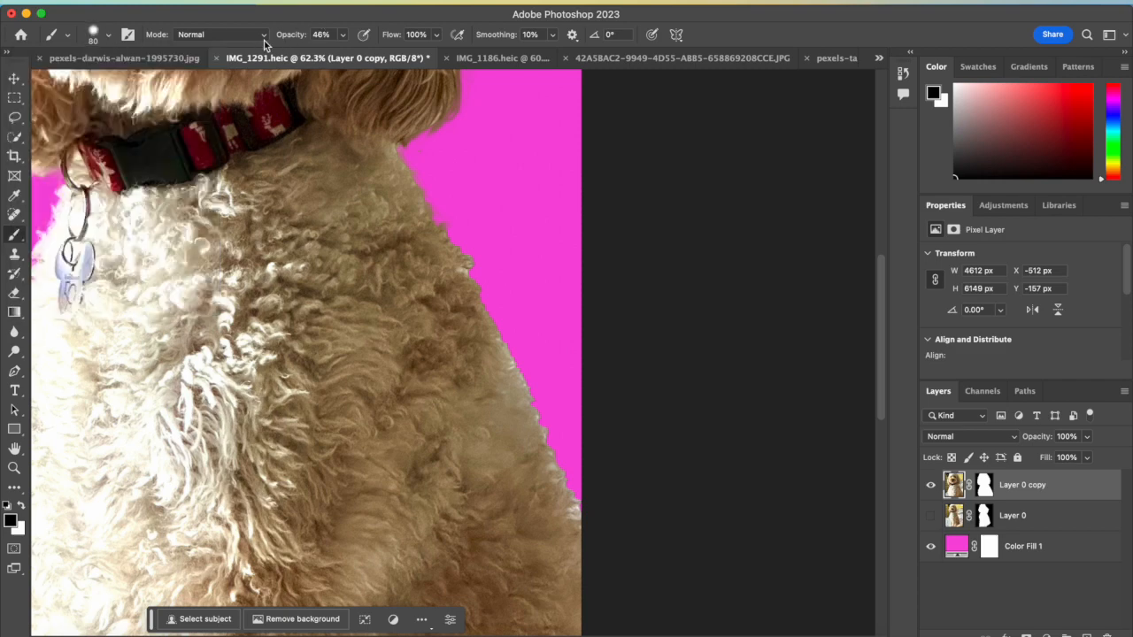
click(345, 35)
Paint black on the Layer 0 copy mask along the dog's flank beside the pink to trim the pale fringe
scroll(577, 122, up, 10)
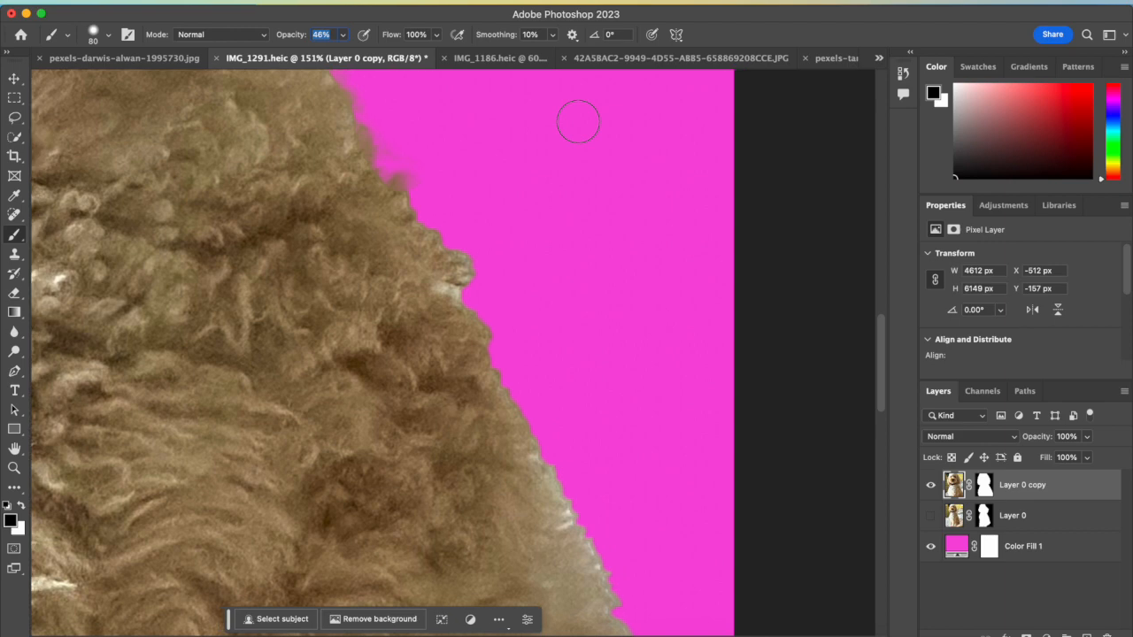
scroll(577, 121, up, 1)
scroll(555, 453, down, 5)
scroll(555, 452, right, 1)
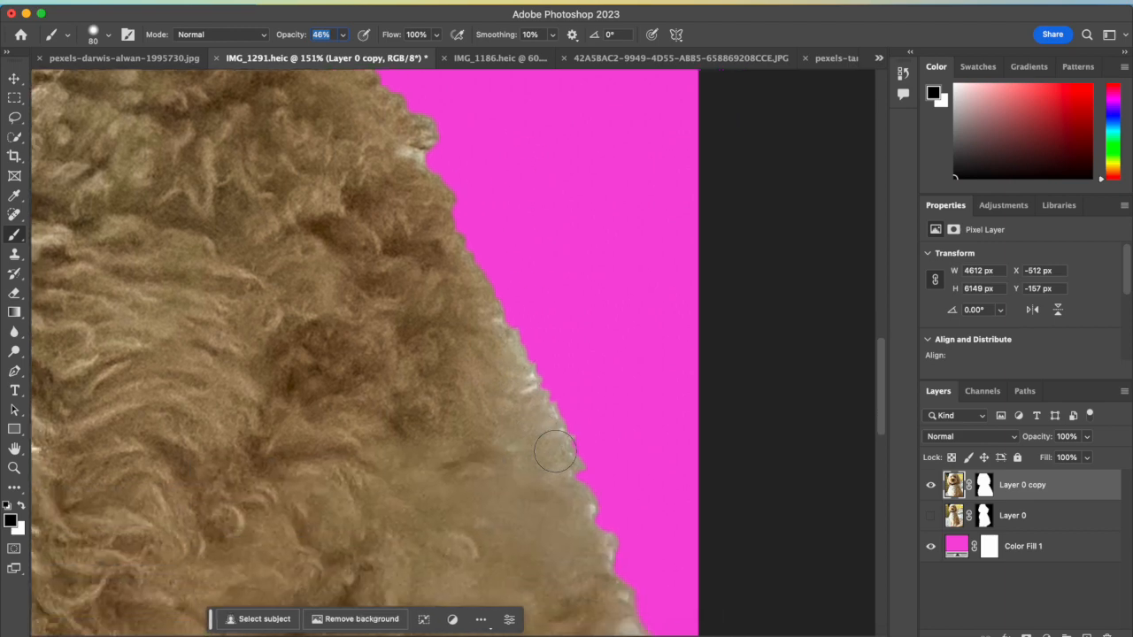
scroll(565, 358, up, 4)
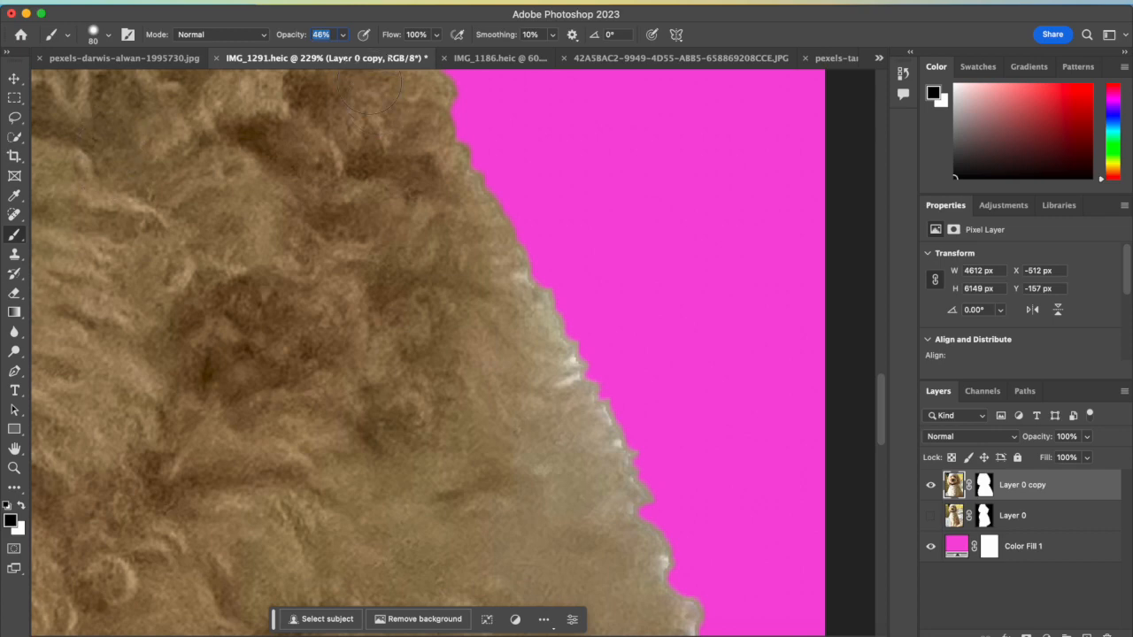
click(984, 485)
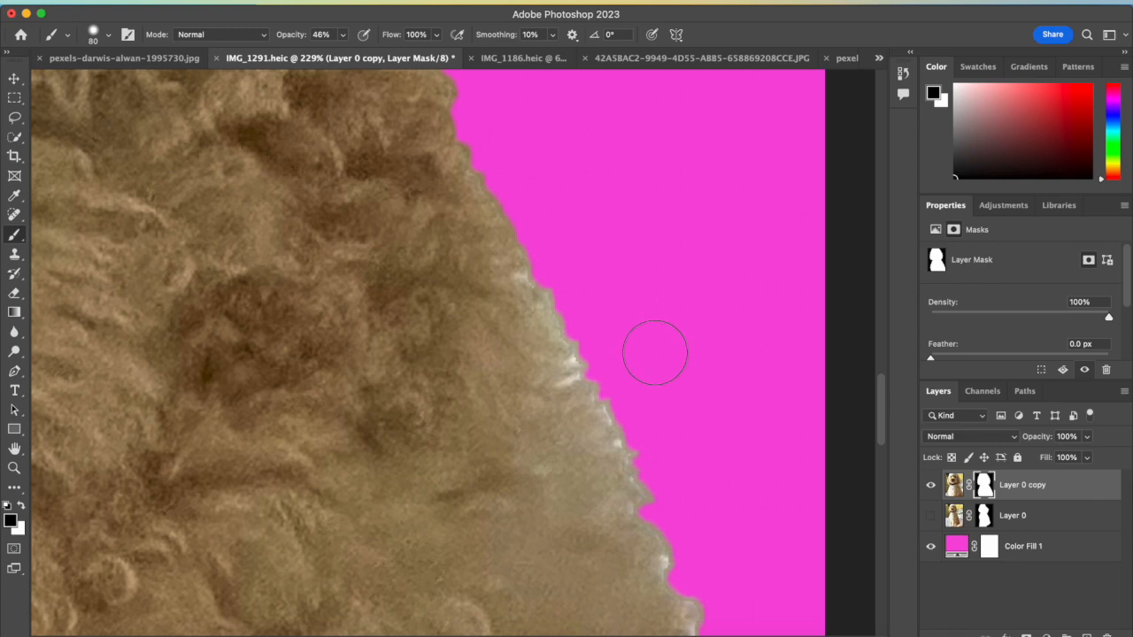
mouse_move(602, 354)
mouse_down()
mouse_move(658, 380)
mouse_move(628, 392)
mouse_move(669, 433)
mouse_move(650, 437)
mouse_move(661, 432)
mouse_move(685, 469)
mouse_move(662, 483)
mouse_up()
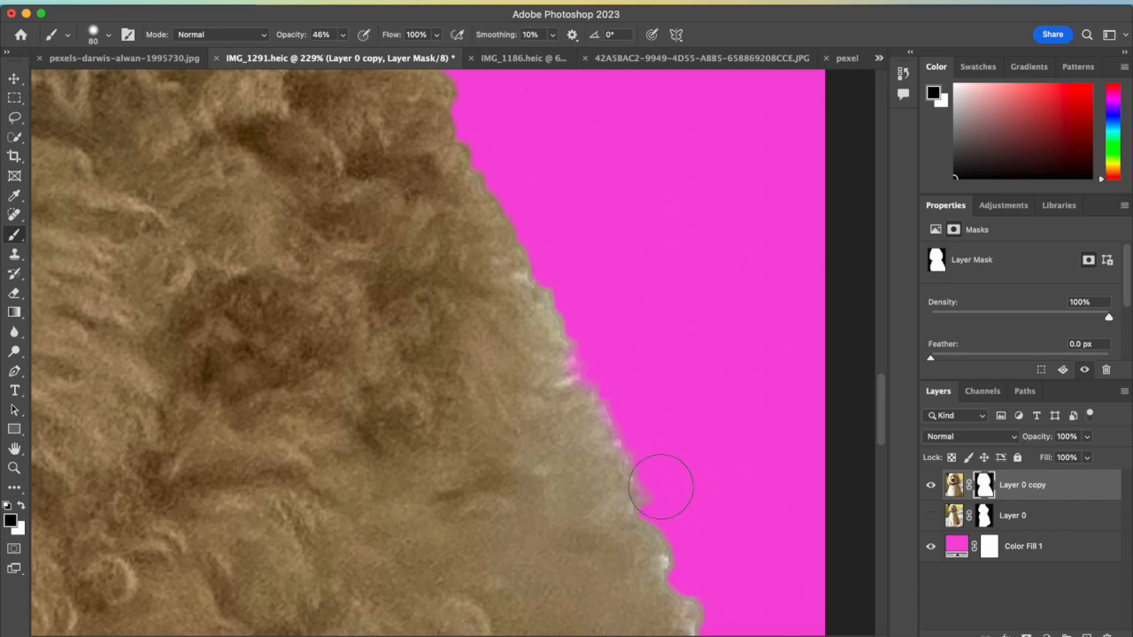
scroll(700, 498, down, 5)
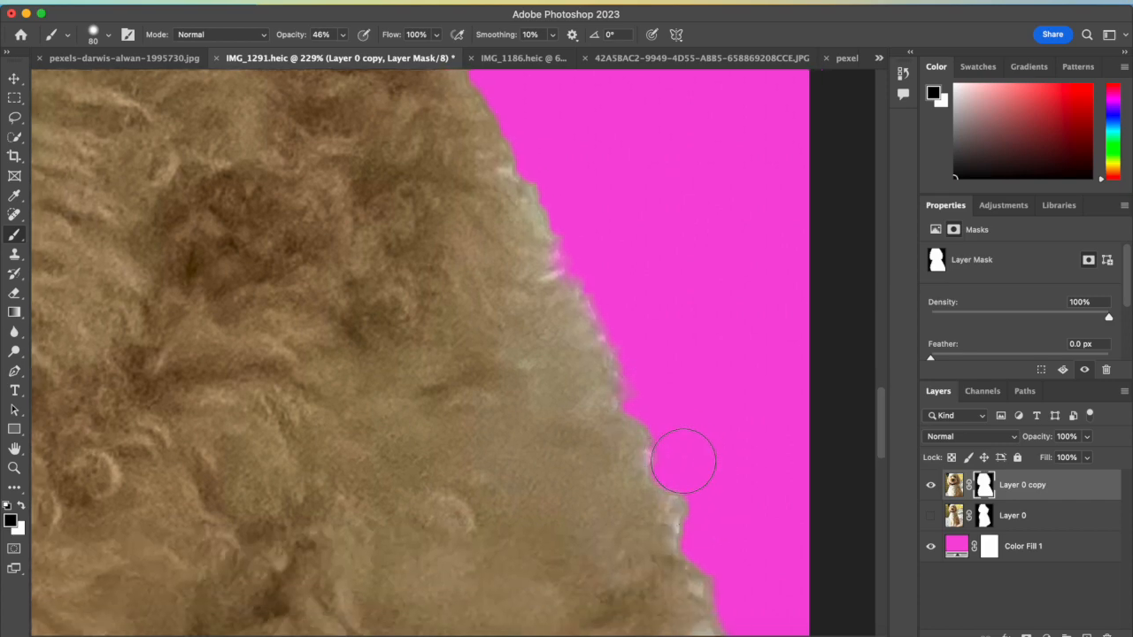
scroll(677, 459, down, 3)
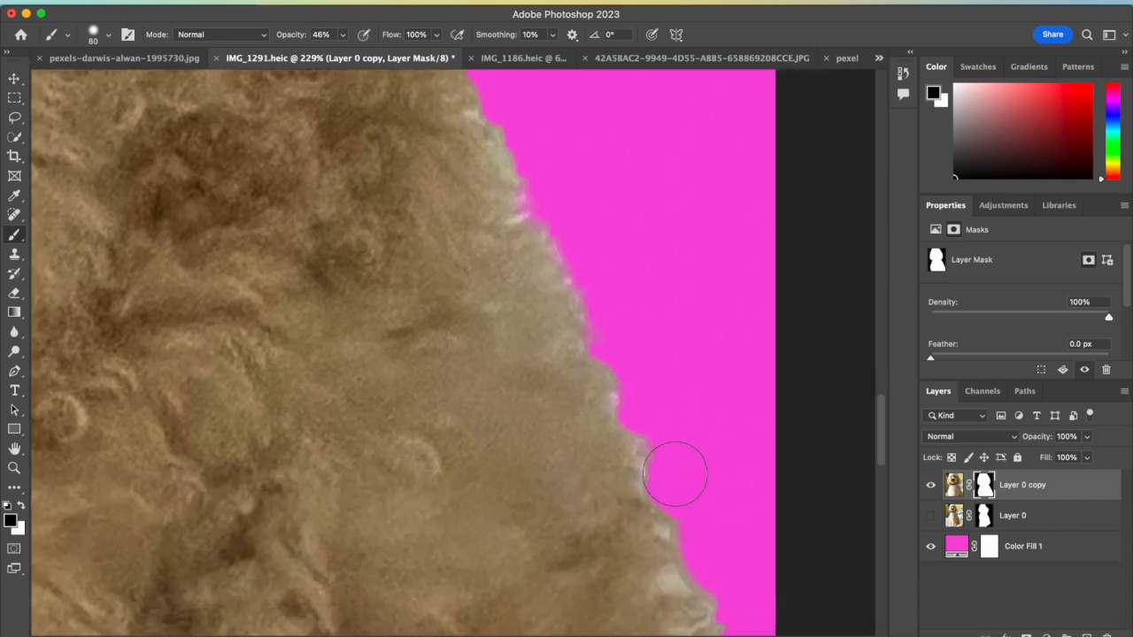
scroll(676, 472, down, 3)
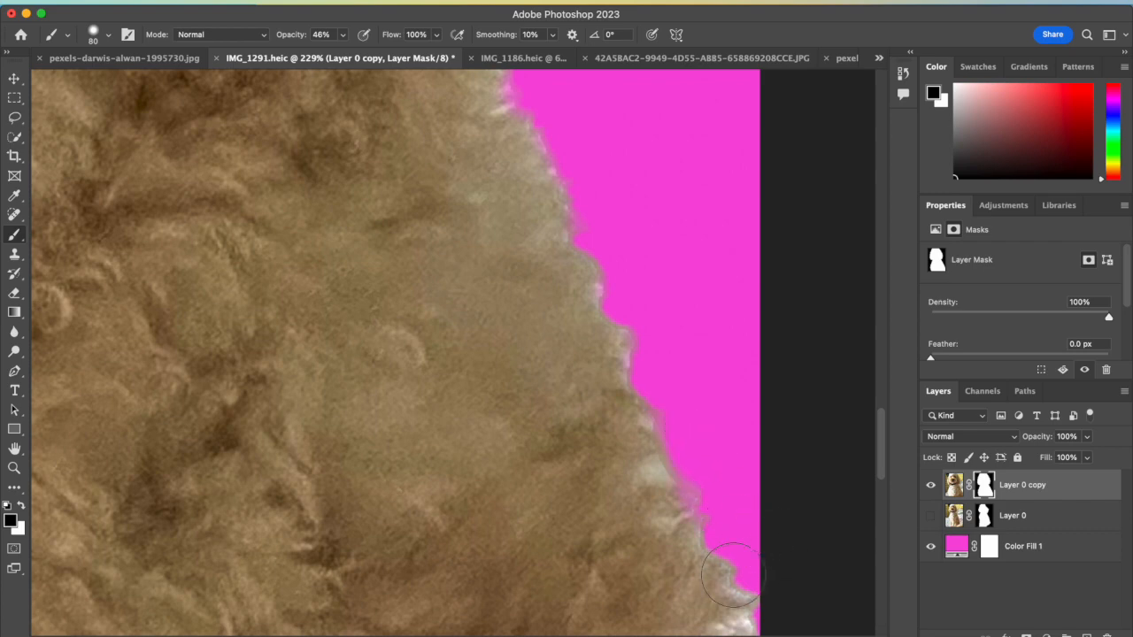
Reduce the brush to 20 px and paint away the yellowish fringe along the outer edge of the ear on the mask
scroll(632, 349, up, 10)
scroll(632, 349, left, 3)
scroll(632, 348, up, 3)
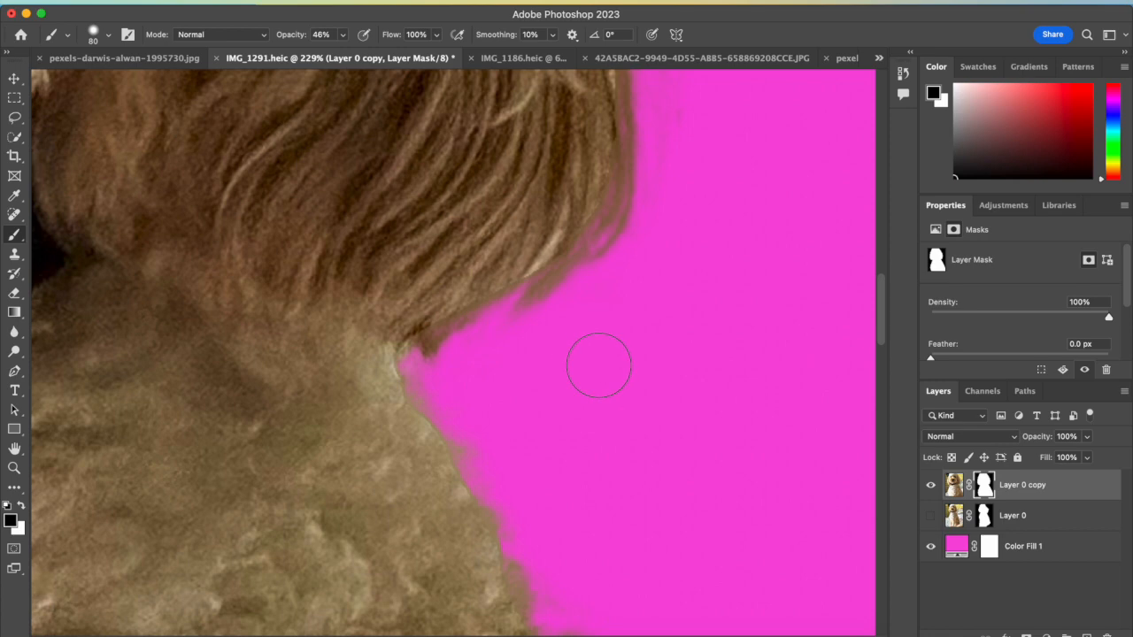
scroll(463, 374, down, 10)
key(bracketleft)
key(bracketleft)
key(bracketleft)
key(bracketleft)
key(bracketleft)
key(bracketleft)
drag(543, 315, 611, 413)
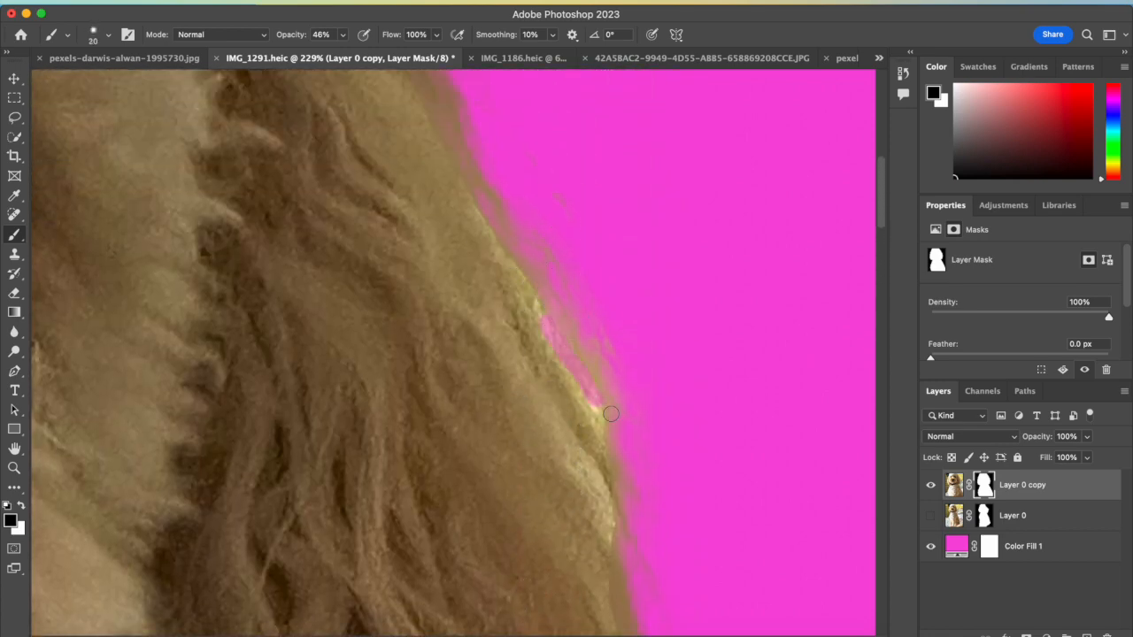
mouse_move(471, 194)
mouse_down()
mouse_move(571, 357)
mouse_move(538, 331)
mouse_move(598, 399)
mouse_move(599, 365)
mouse_up()
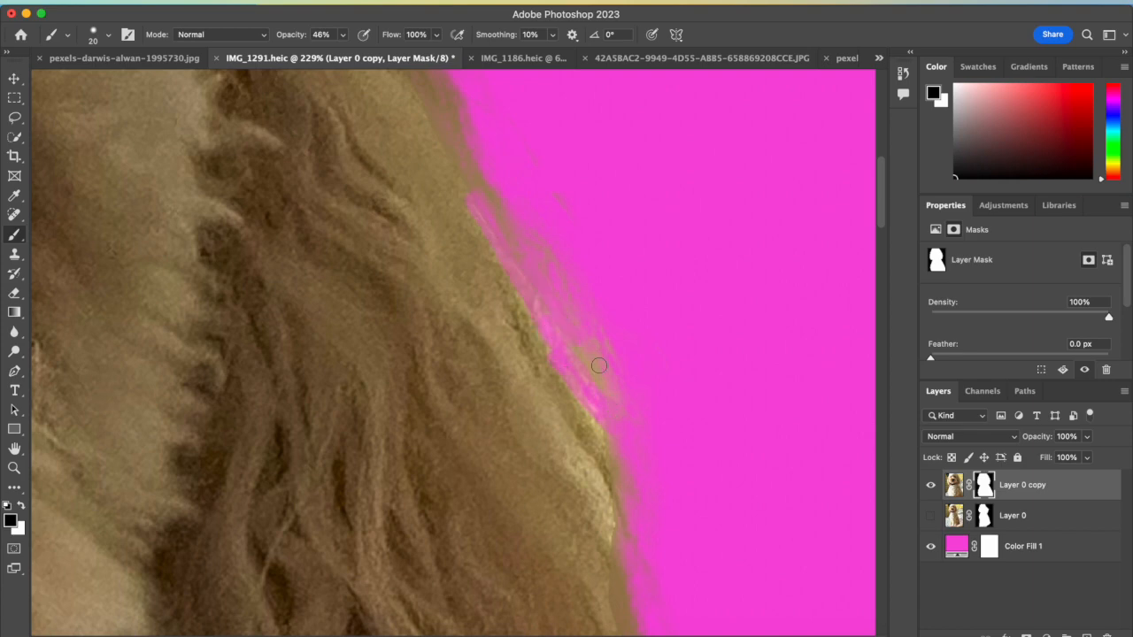
Review the retouched cutout against the pink background, from the head and body to the full image
scroll(552, 223, down, 10)
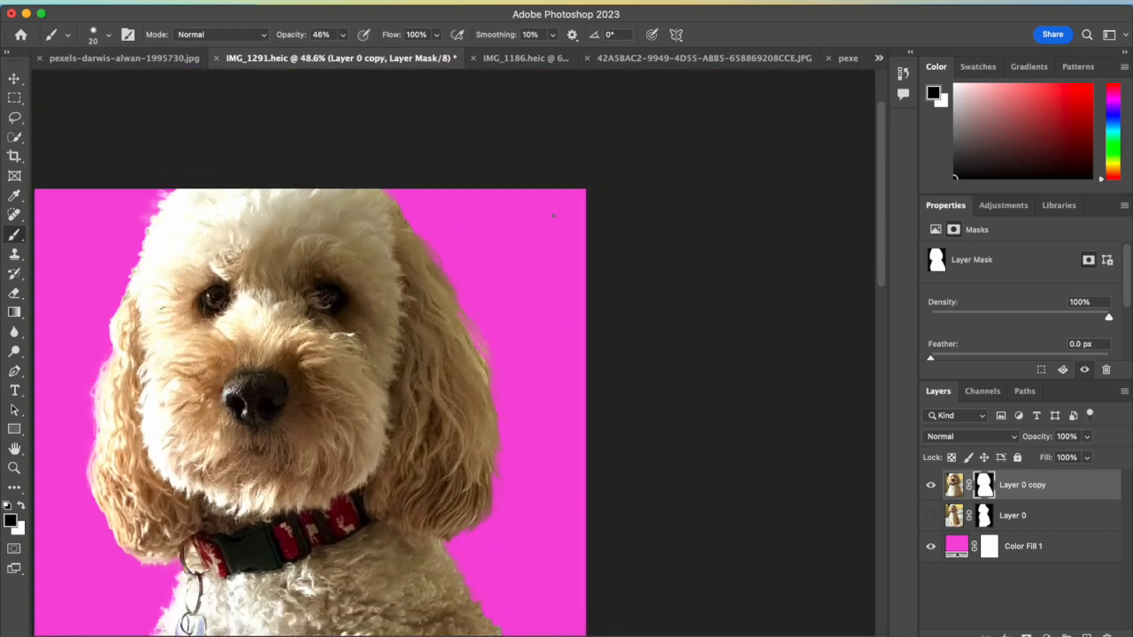
scroll(553, 215, up, 2)
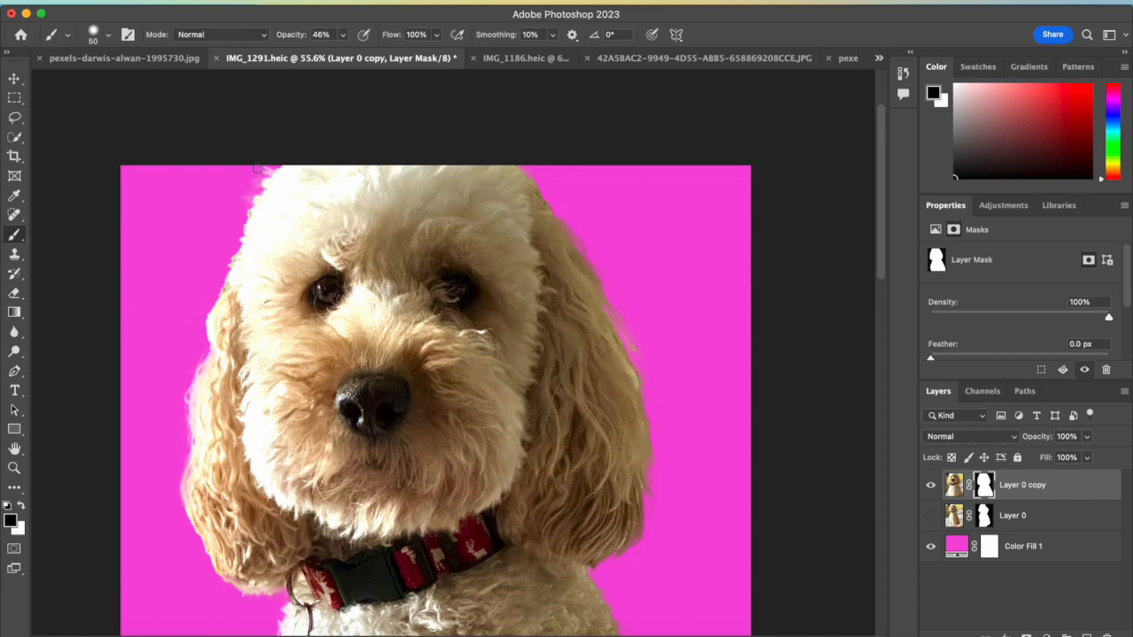
scroll(190, 306, down, 10)
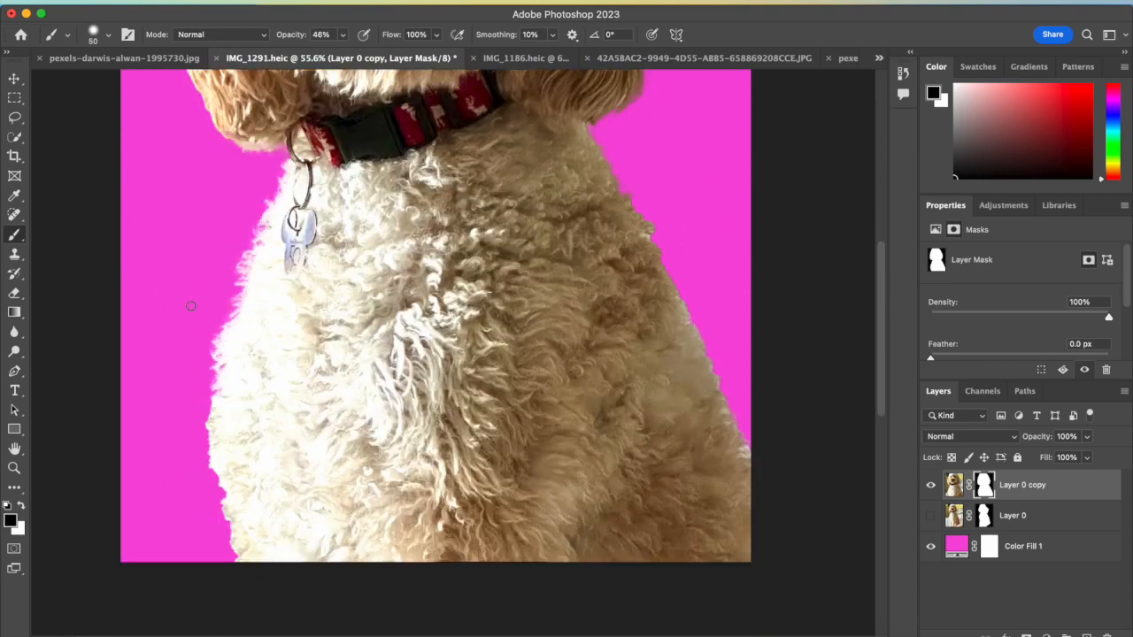
key(super+minus)
key(super+minus)
key(super+minus)
scroll(190, 305, up, 5)
scroll(191, 306, up, 3)
scroll(190, 306, down, 2)
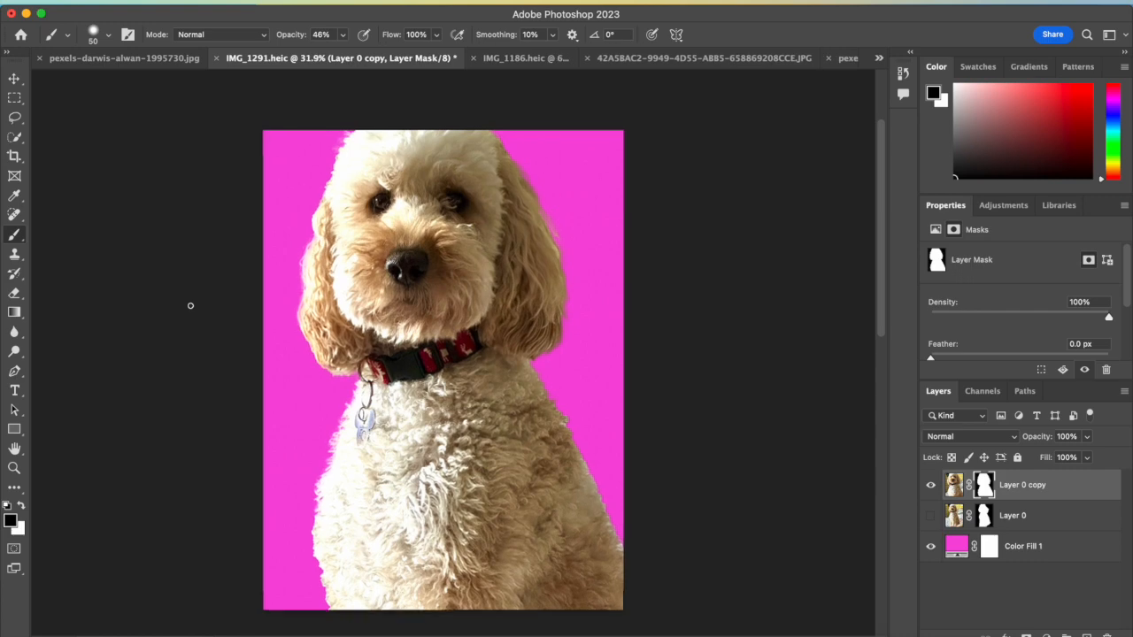
Examine the masked edges around the dog's ears, neck and flanks against the pink, both close up and at full-image view
scroll(191, 306, up, 6)
scroll(190, 306, down, 5)
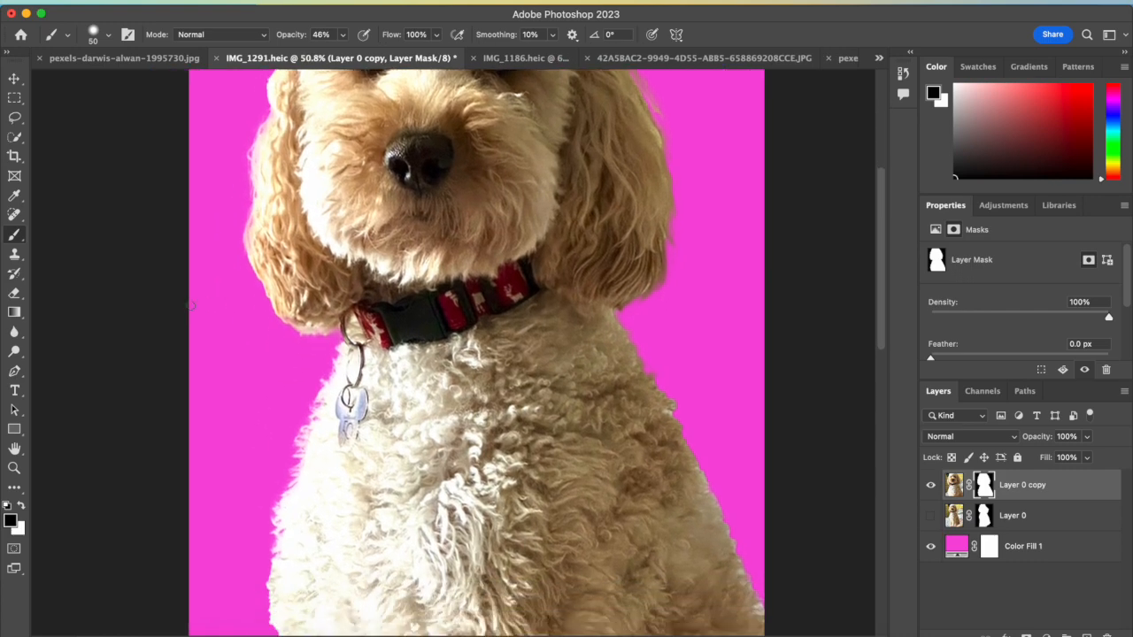
scroll(190, 306, down, 2)
scroll(190, 305, down, 1)
scroll(191, 305, up, 3)
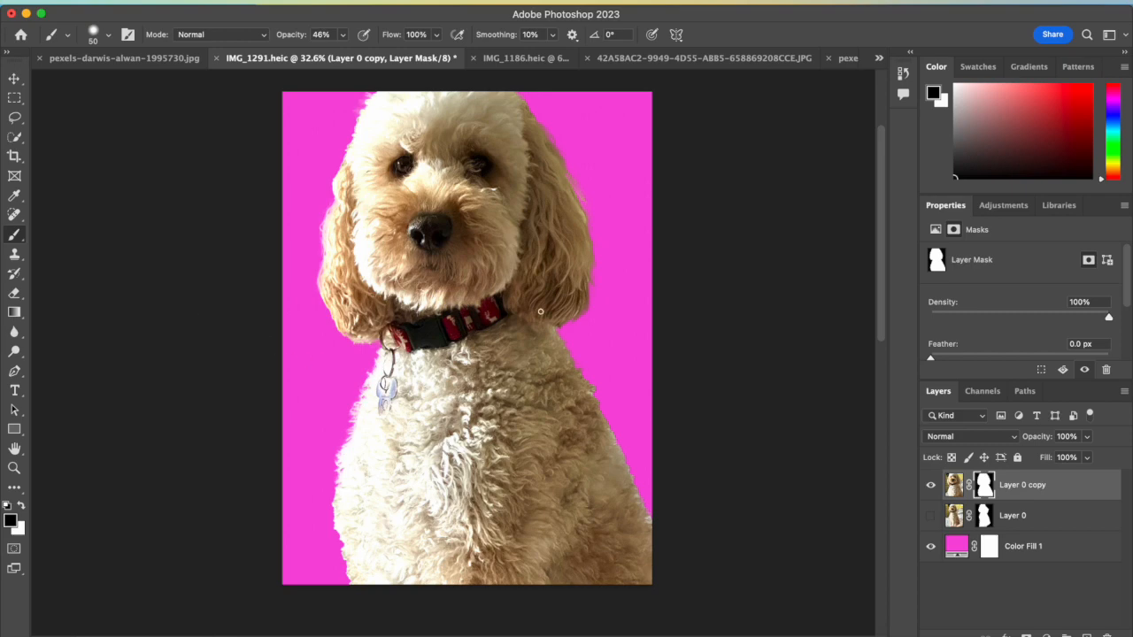
scroll(540, 310, up, 2)
scroll(540, 311, down, 4)
scroll(540, 311, up, 3)
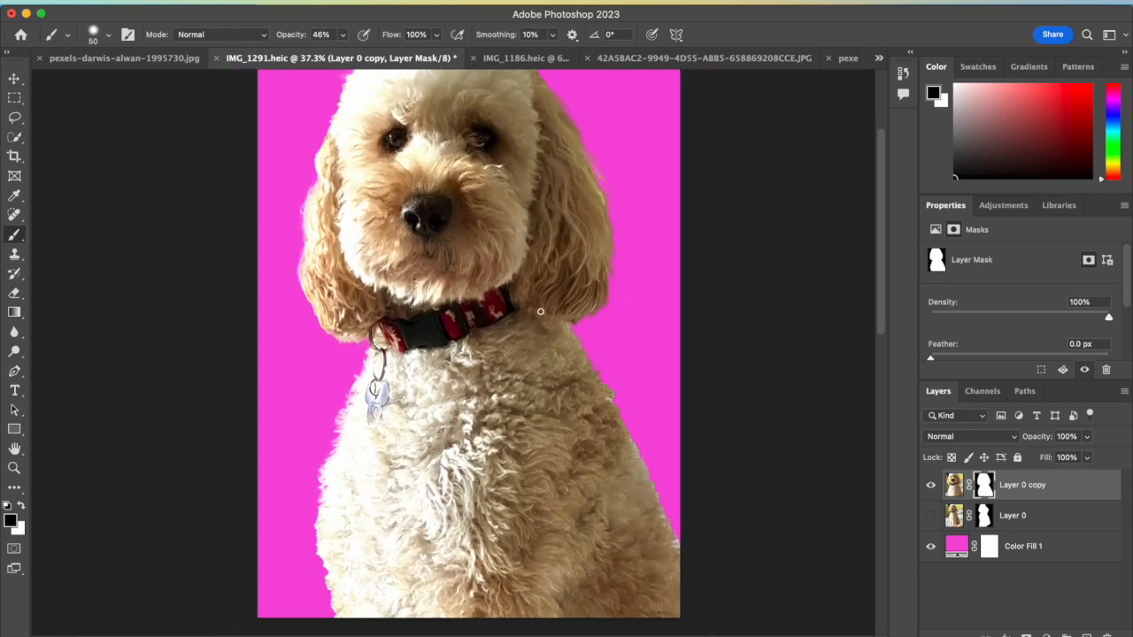
scroll(530, 322, down, 2)
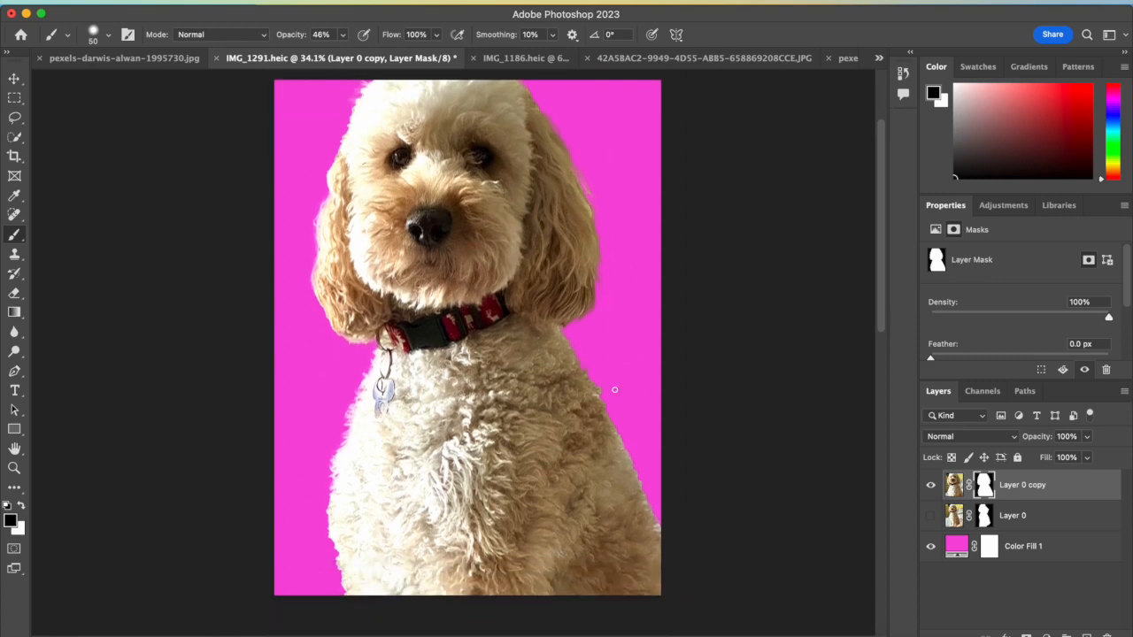
Reduce the brush size to 30 px for fine mask work on the dog's shoulder edge beside the pink
scroll(642, 383, up, 4)
key(bracketleft)
key(bracketleft)
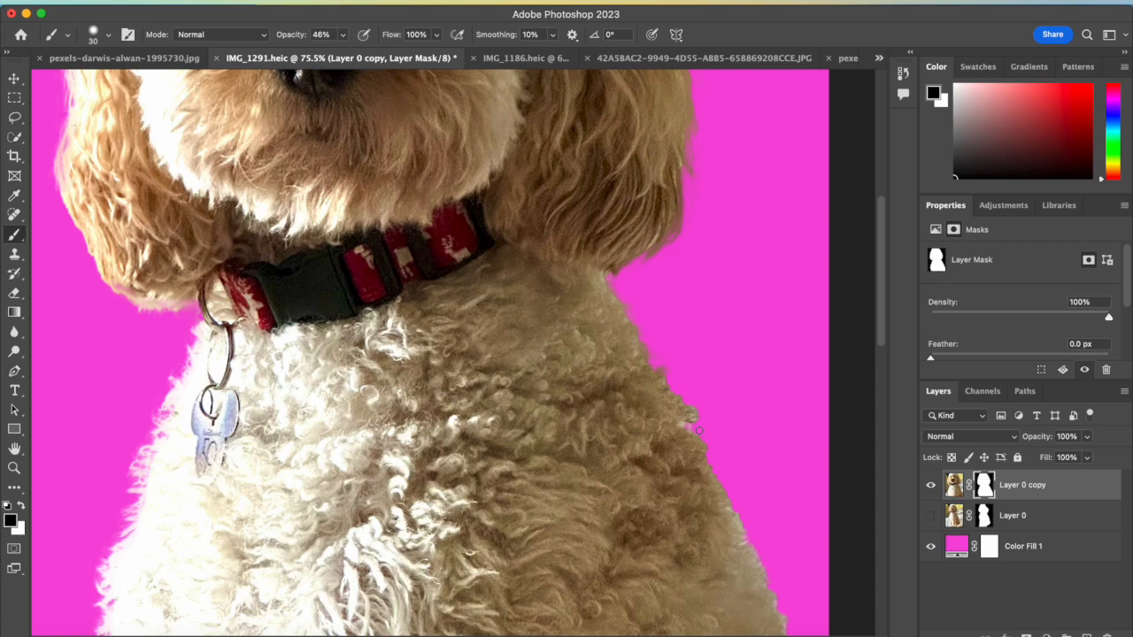
scroll(954, 351, down, 5)
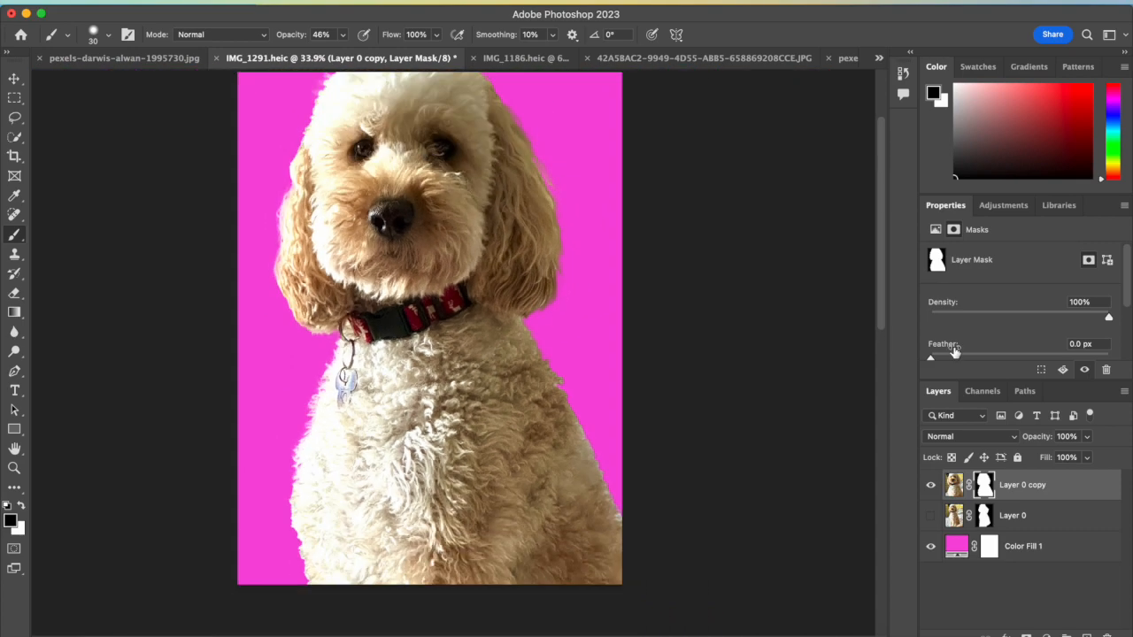
scroll(954, 352, up, 1)
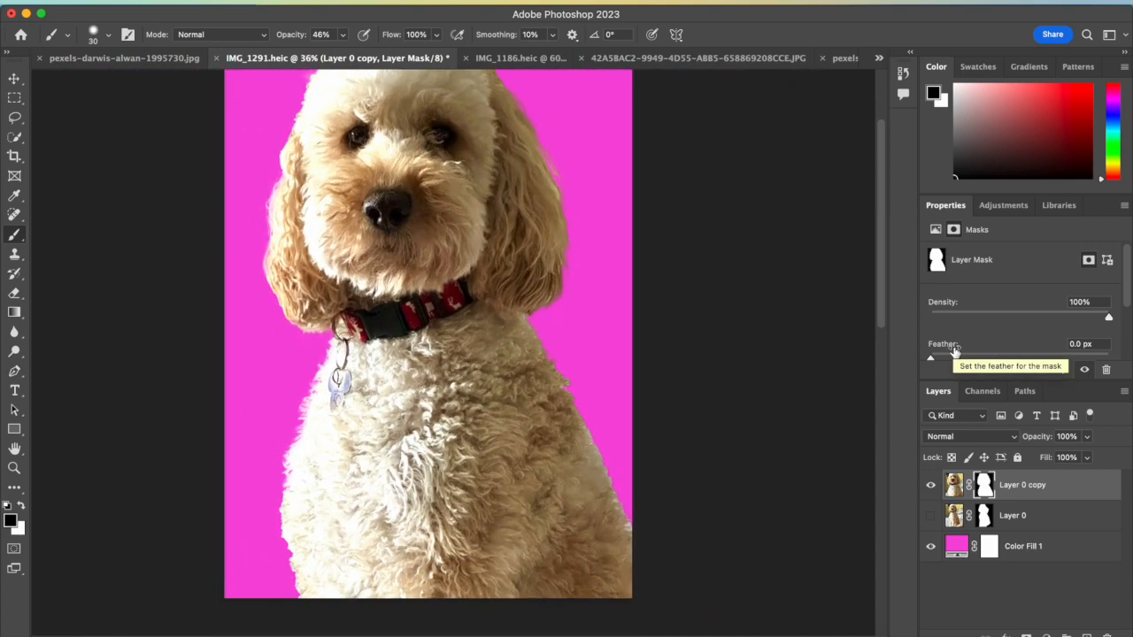
scroll(954, 351, down, 2)
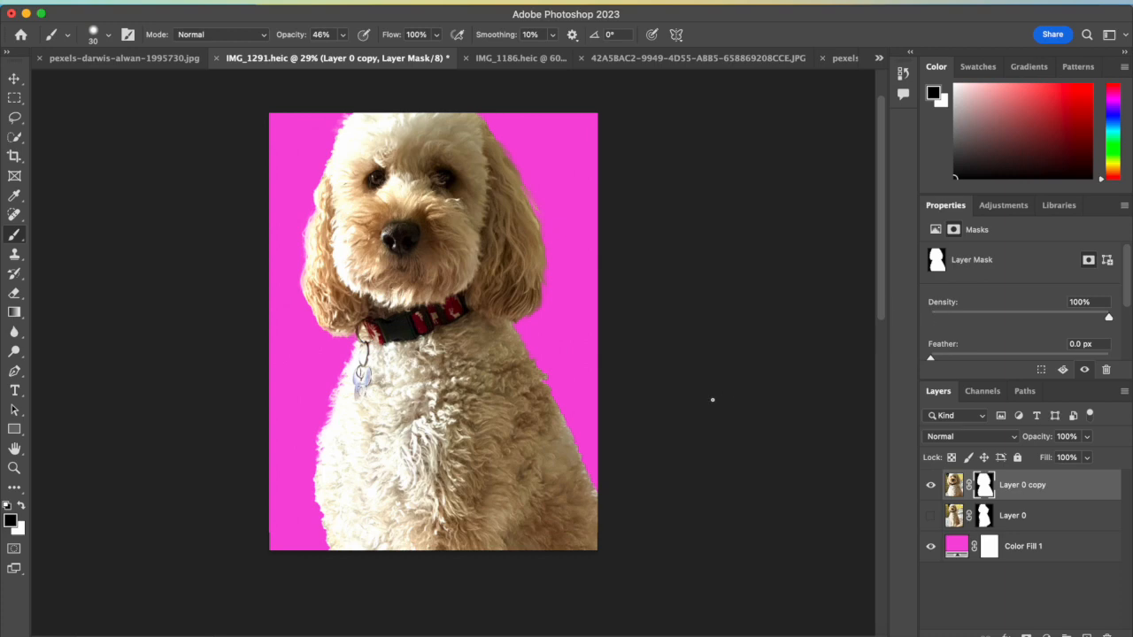